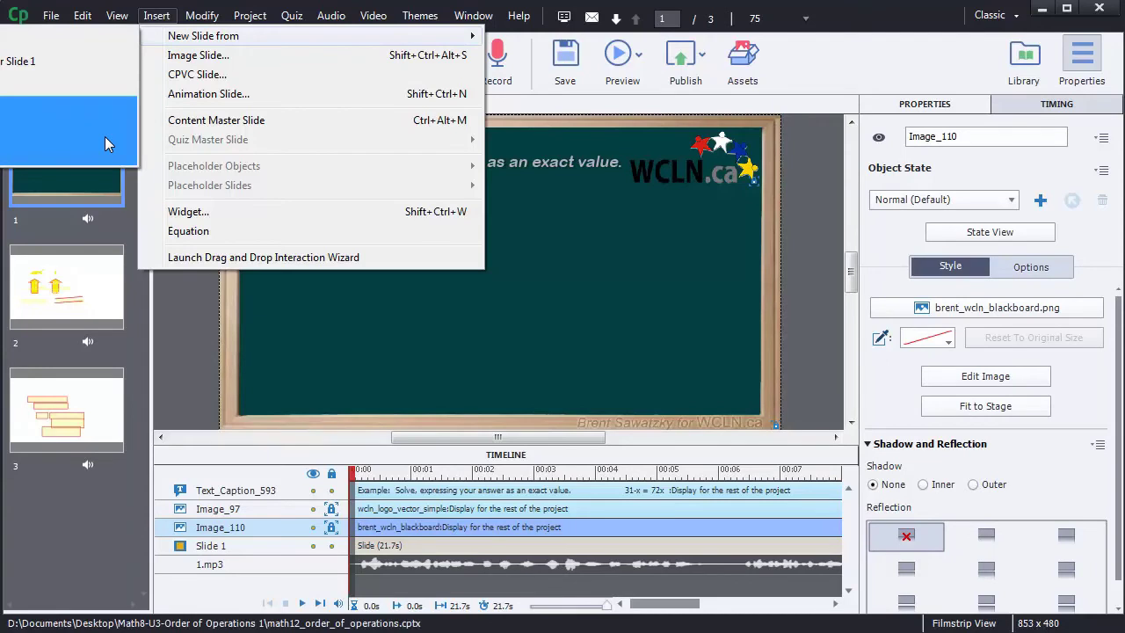
# Insert three blank slides after slide 1
pyautogui.click(104, 136)
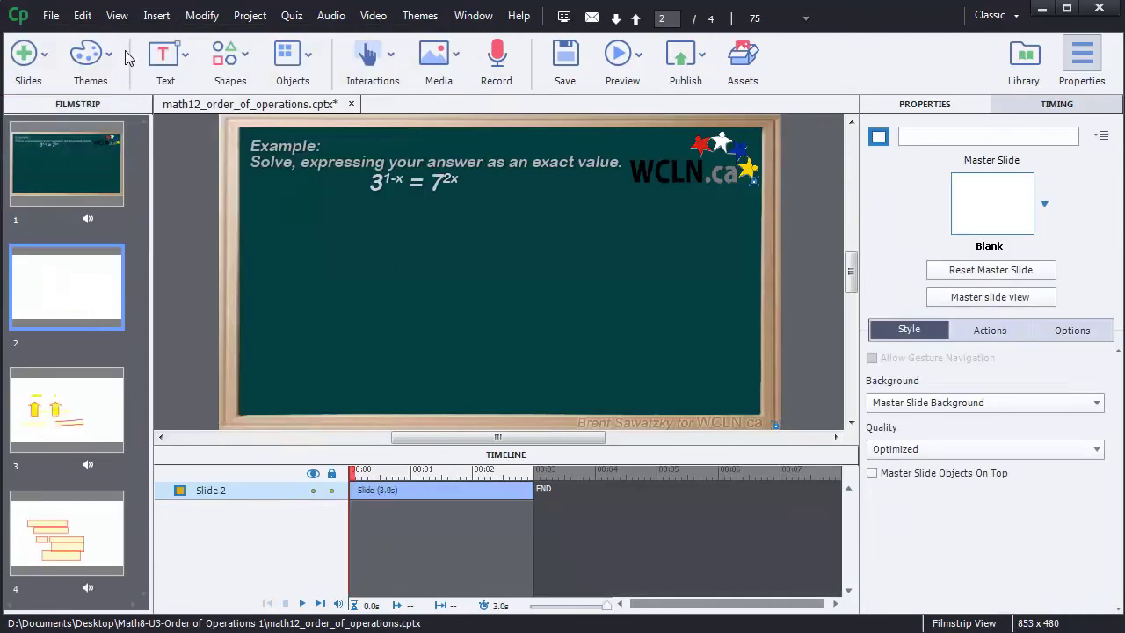
pyautogui.click(154, 16)
pyautogui.moveTo(176, 41)
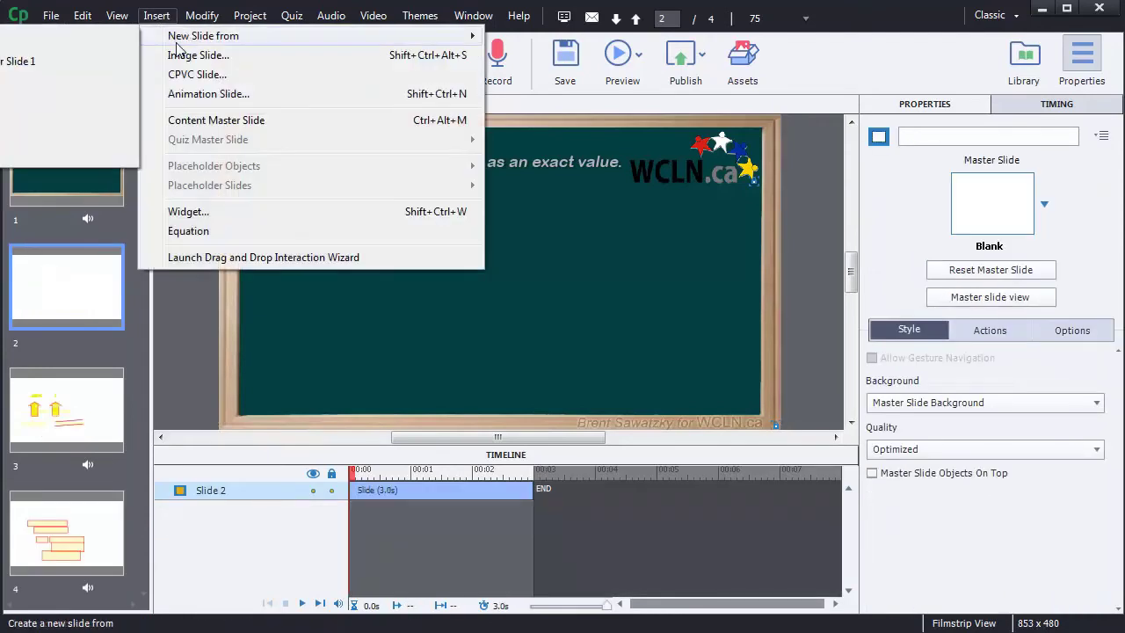
pyautogui.click(120, 129)
pyautogui.click(167, 15)
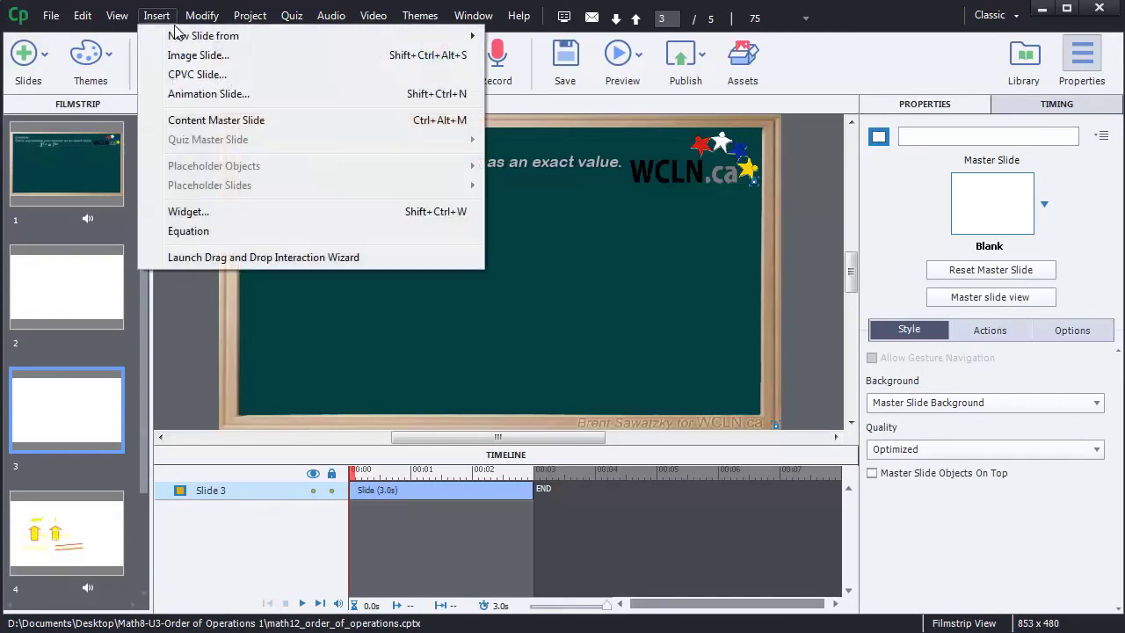
pyautogui.click(95, 135)
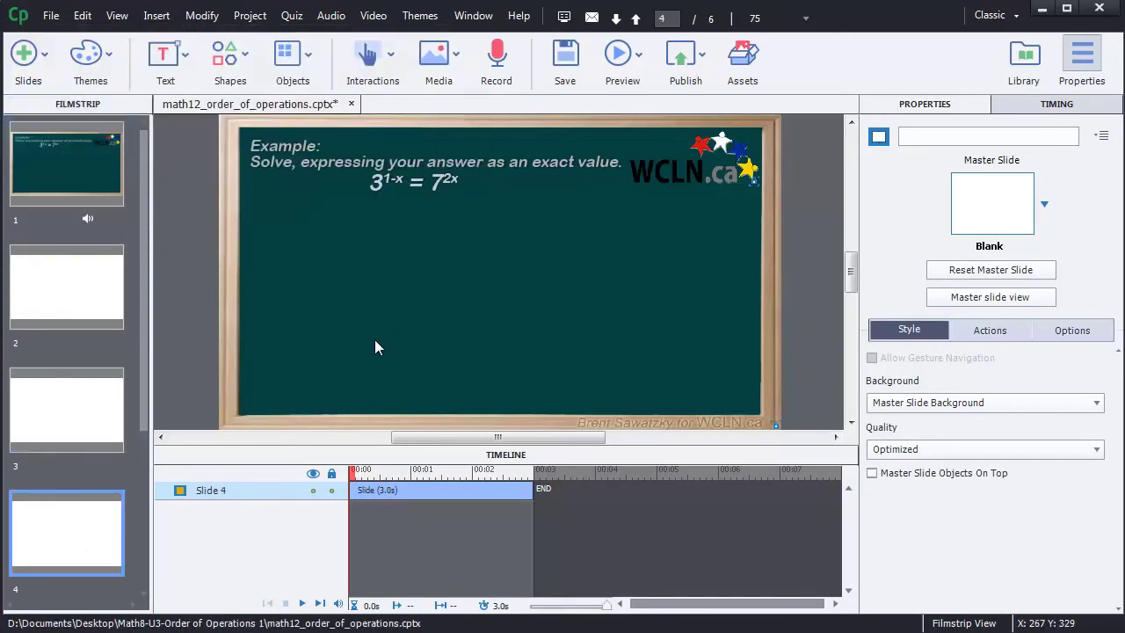
# Look through the three new blank slides and return to slide 1
pyautogui.click(105, 304)
pyautogui.click(96, 424)
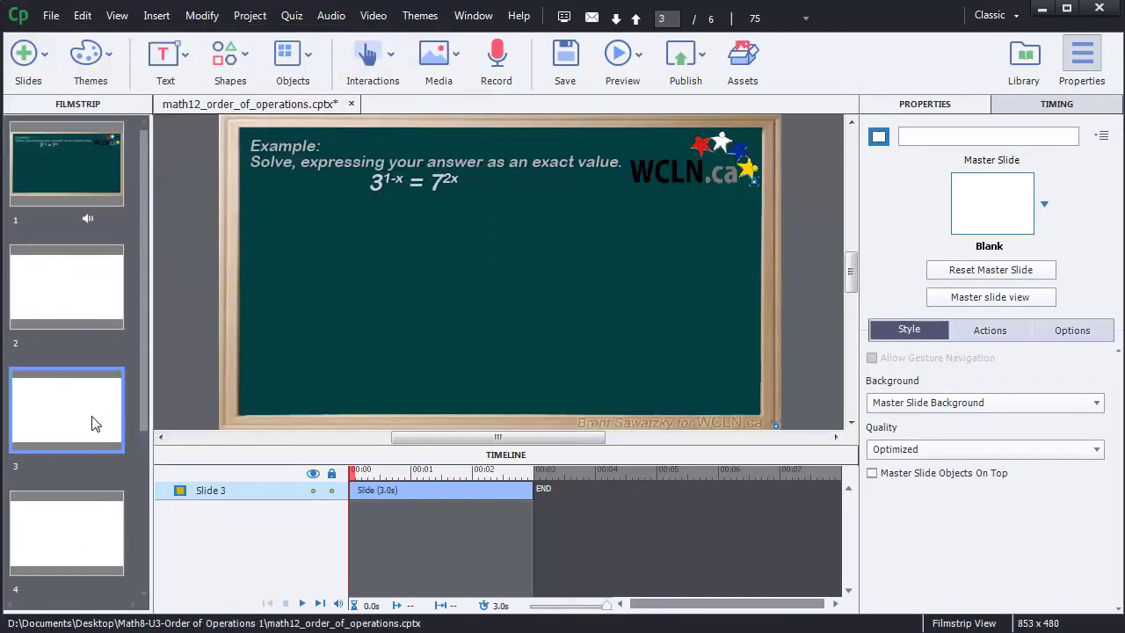
pyautogui.click(95, 564)
pyautogui.click(58, 162)
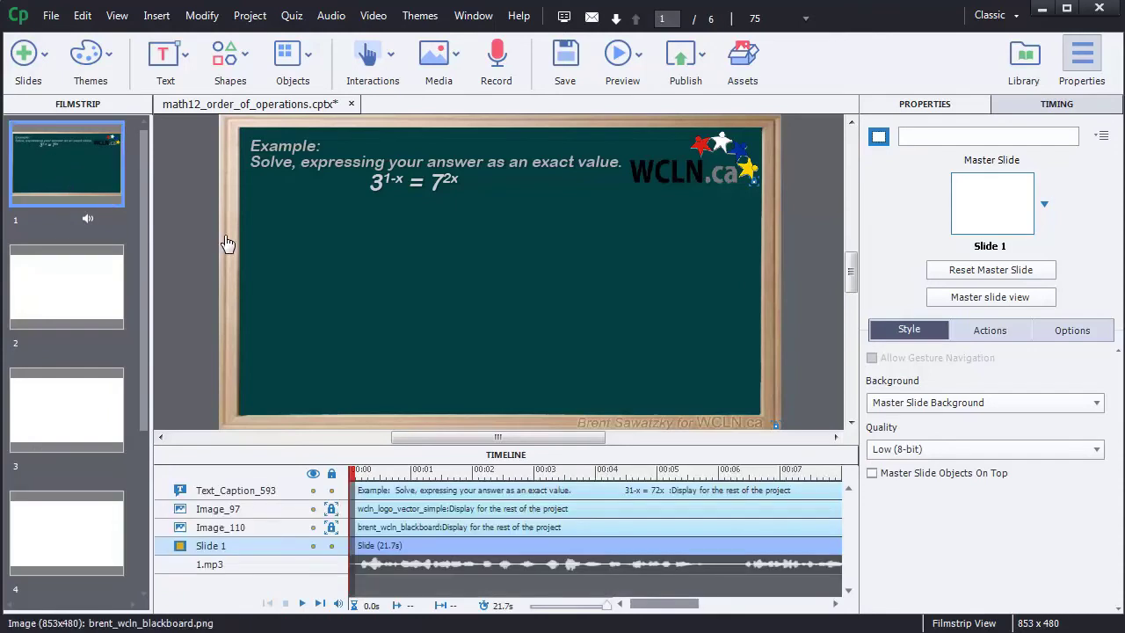
pyautogui.moveTo(147, 318); pyautogui.dragTo(152, 232)
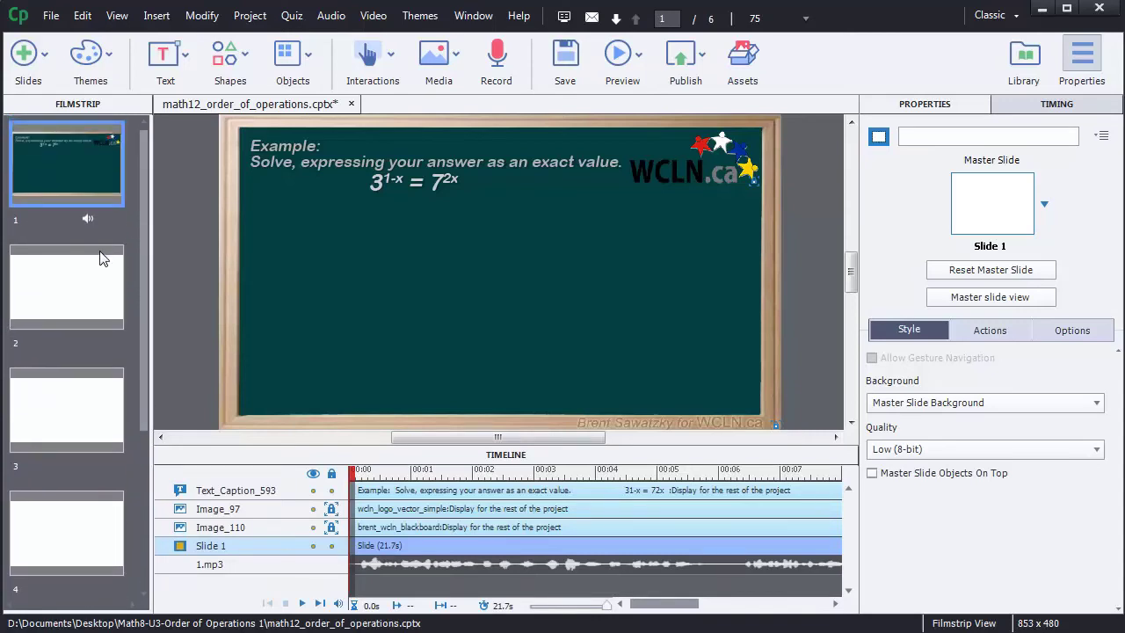
pyautogui.rightClick(80, 184)
pyautogui.moveTo(154, 463)
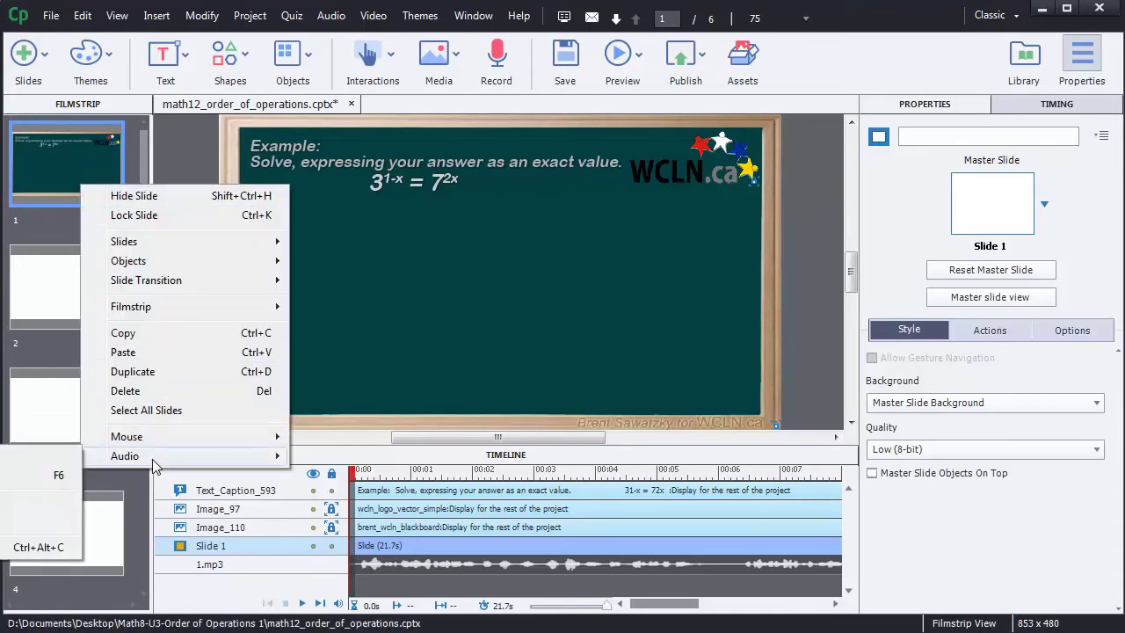
pyautogui.click(65, 471)
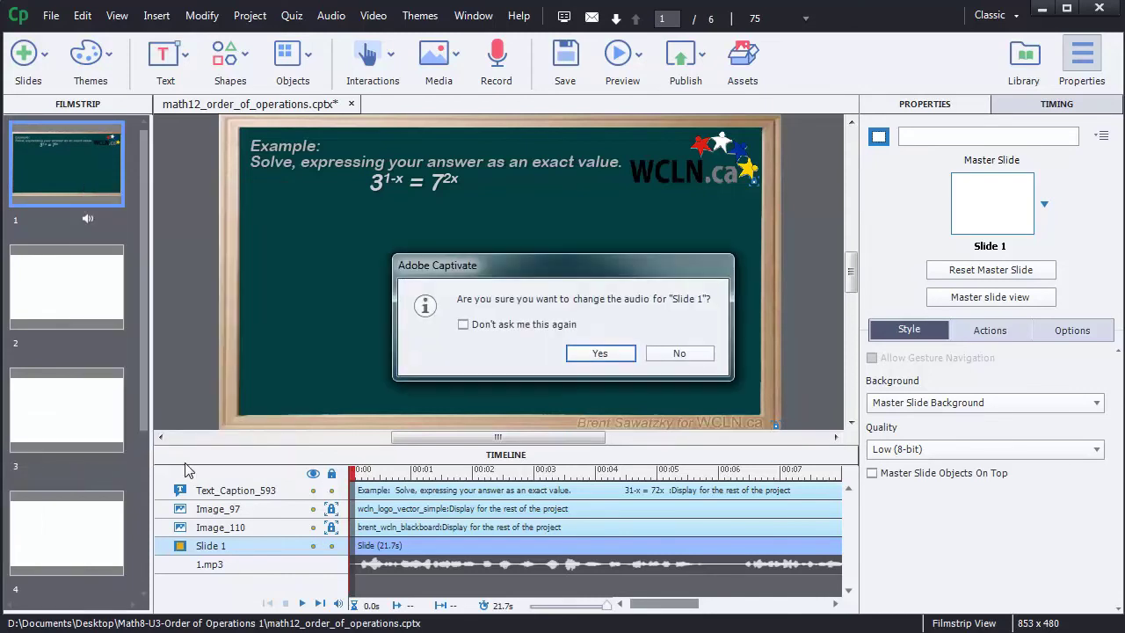
pyautogui.click(587, 349)
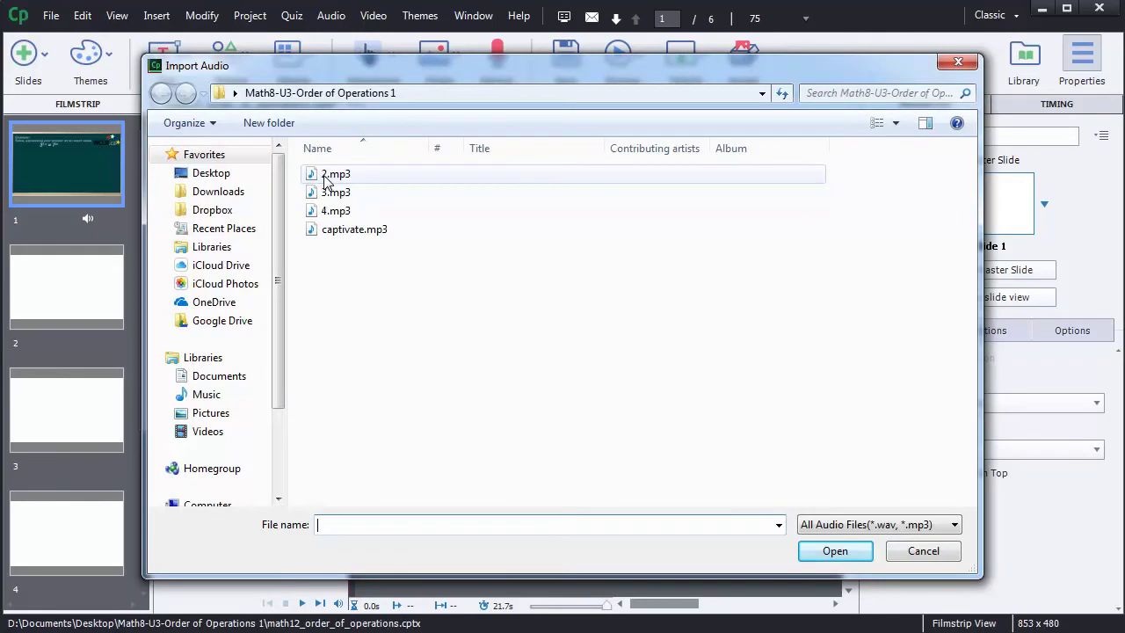
pyautogui.click(326, 179)
pyautogui.click(922, 554)
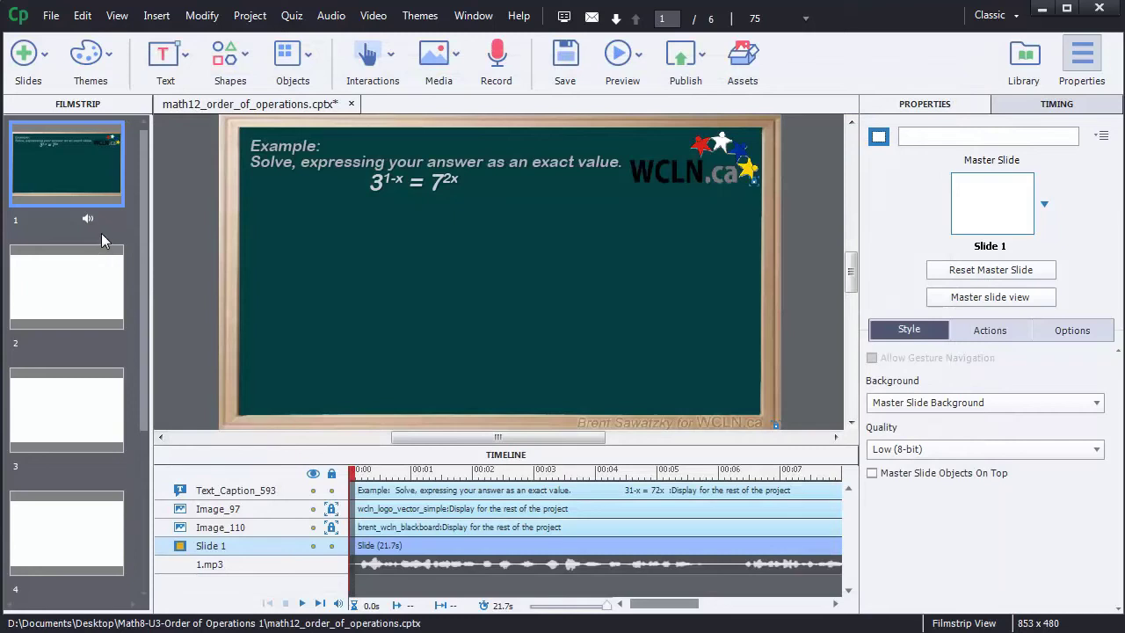
# Replace slide 1's caption heading with "Order of Operations to Solve" and its equation with "3 + 2 x 5 - 1"
pyautogui.doubleClick(277, 146)
pyautogui.moveTo(614, 162); pyautogui.dragTo(234, 147)
pyautogui.write('O')
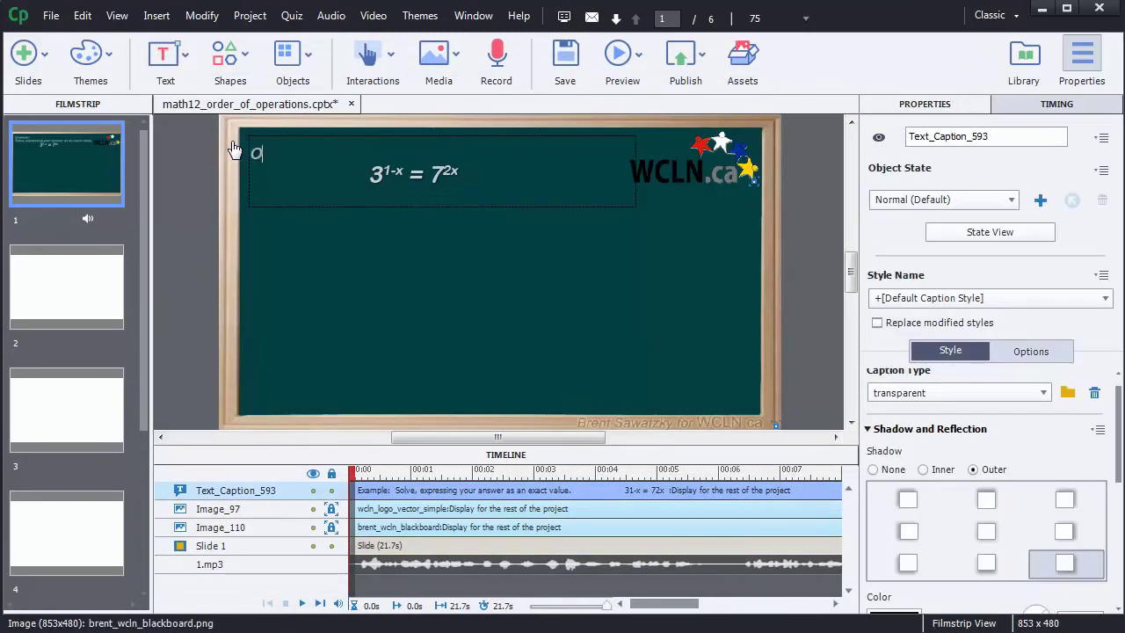
pyautogui.write('rder of Operations to Solve')
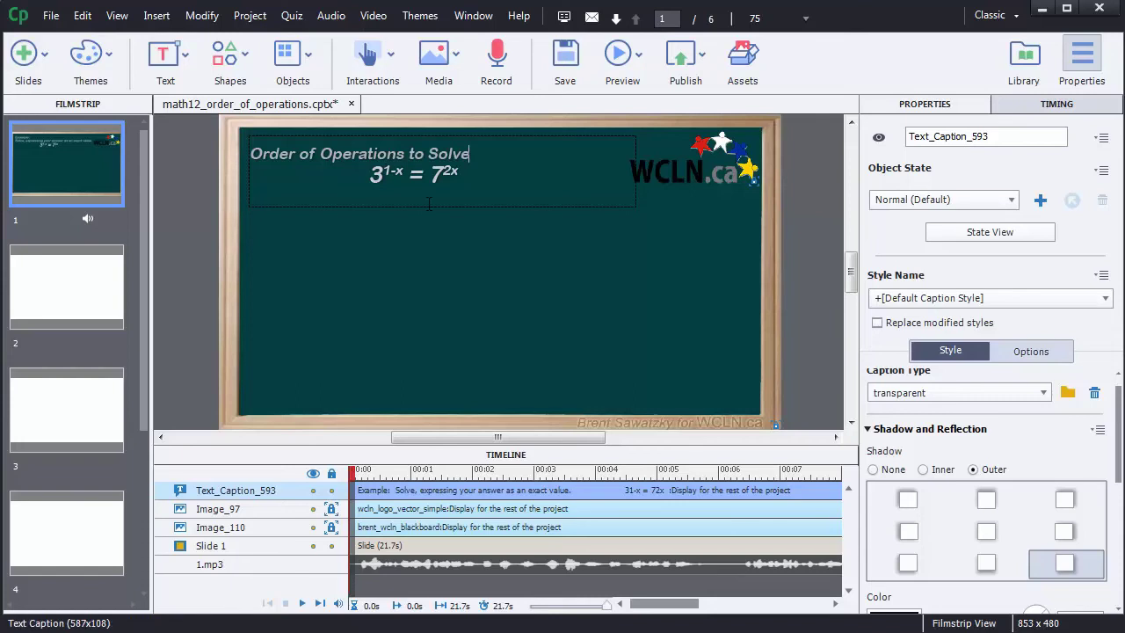
pyautogui.moveTo(460, 173); pyautogui.dragTo(375, 171)
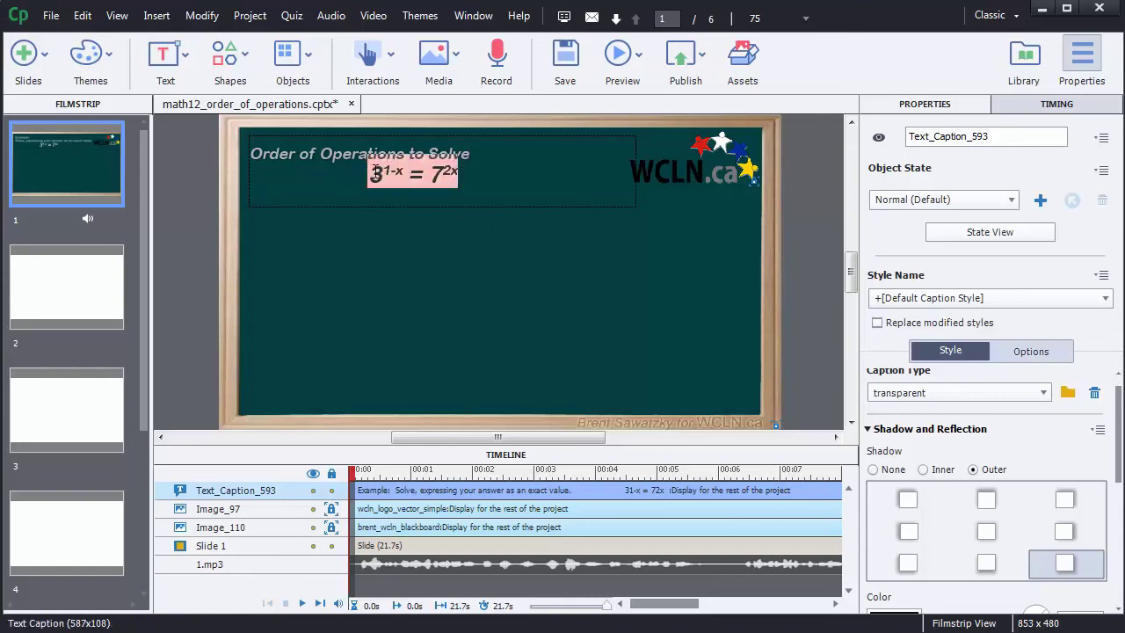
pyautogui.write('3 + 2 x 5 - 1')
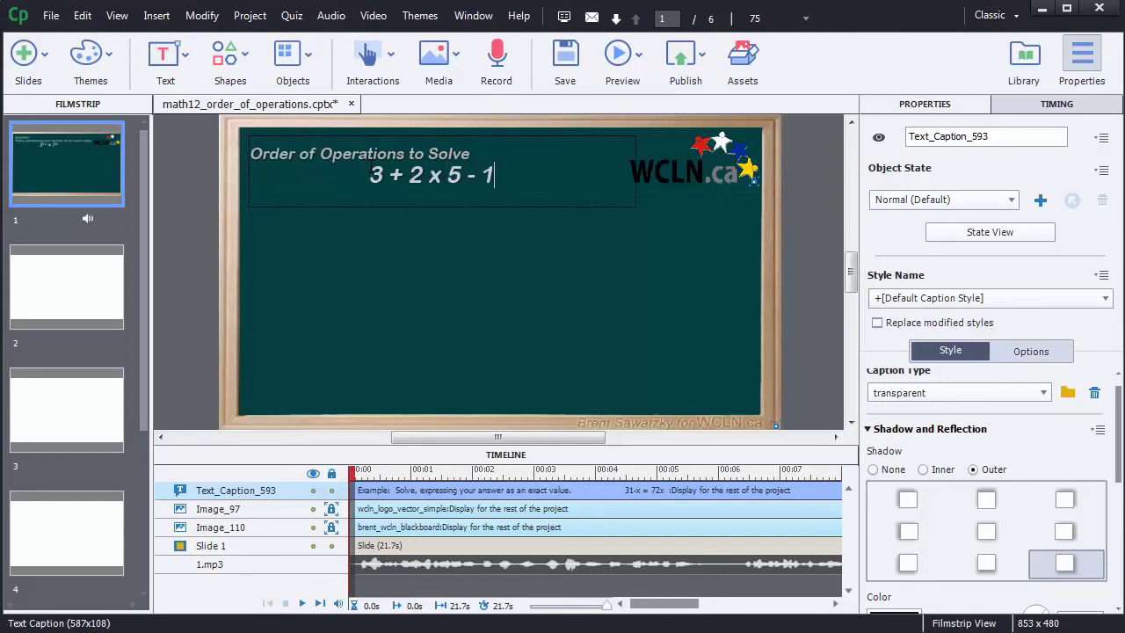
pyautogui.click(458, 301)
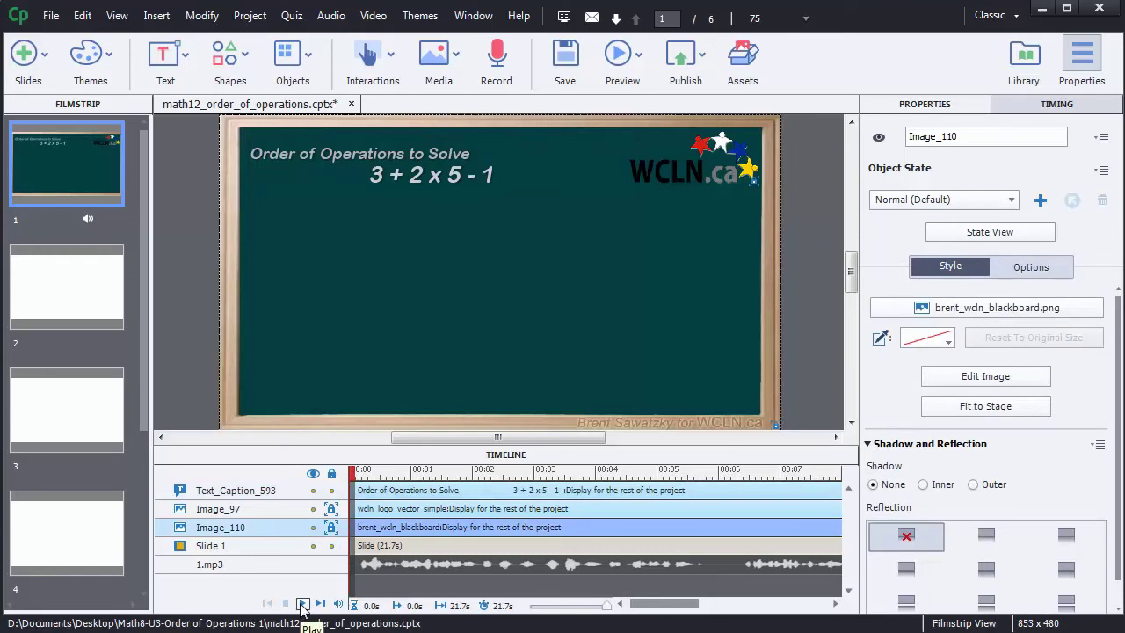
# Play slide 1 from about 4.6 s to 5.3 s and add kari.png there, slightly enlarged, below the caption's left end
pyautogui.click(638, 474)
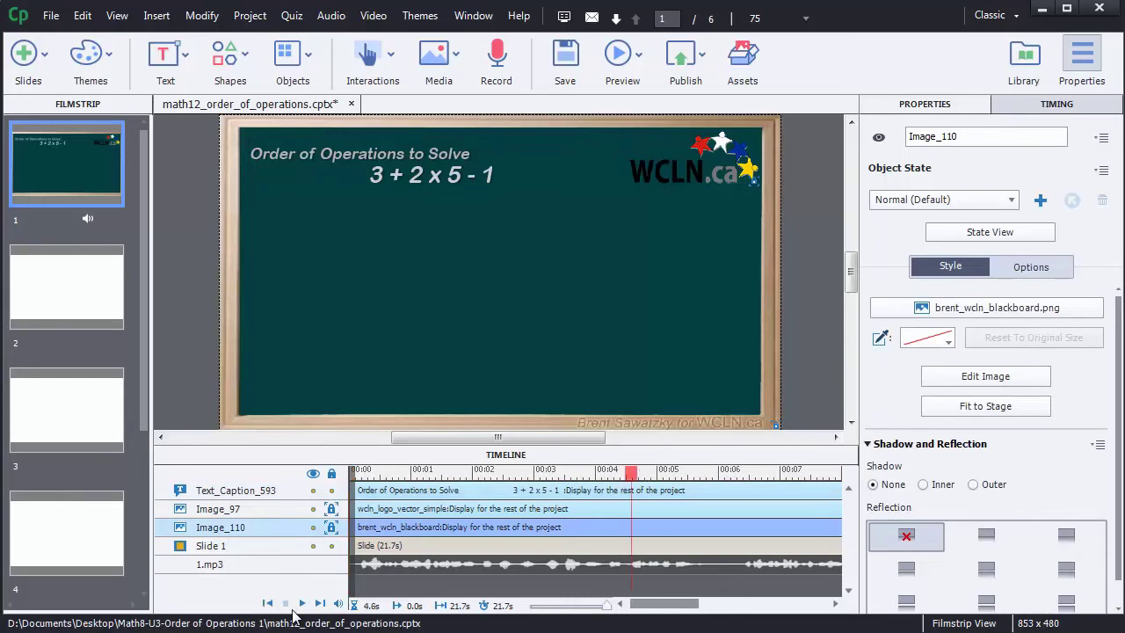
pyautogui.click(302, 603)
pyautogui.click(301, 603)
pyautogui.moveTo(4, 299); pyautogui.dragTo(303, 235)
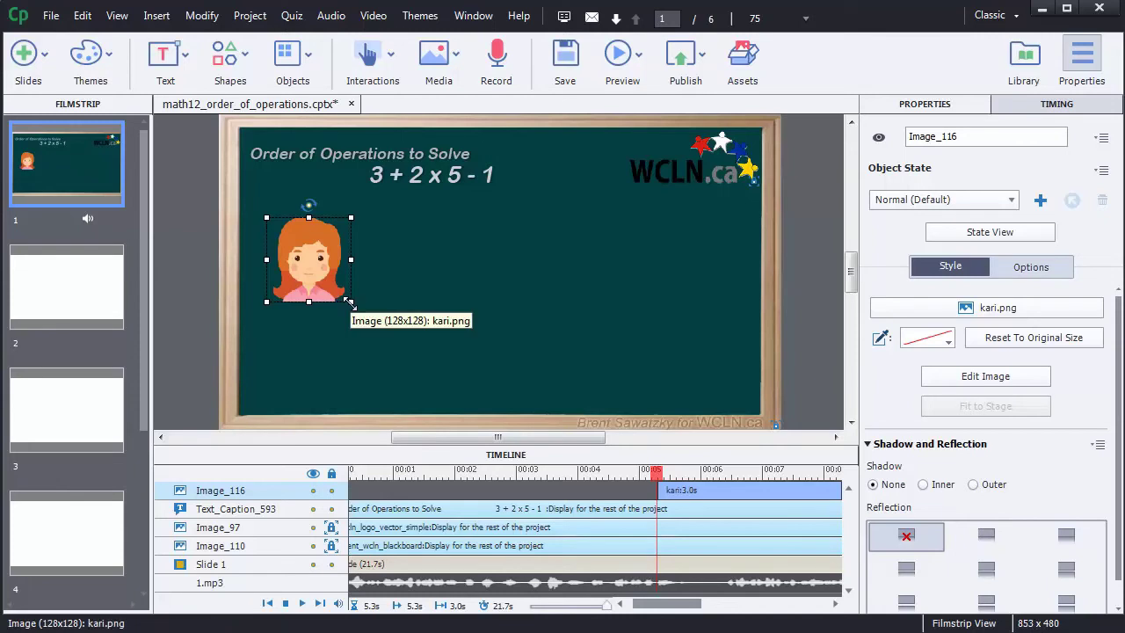
pyautogui.moveTo(352, 302)
pyautogui.mouseDown()
pyautogui.moveTo(390, 334)
pyautogui.moveTo(356, 298)
pyautogui.moveTo(368, 295)
pyautogui.mouseUp()
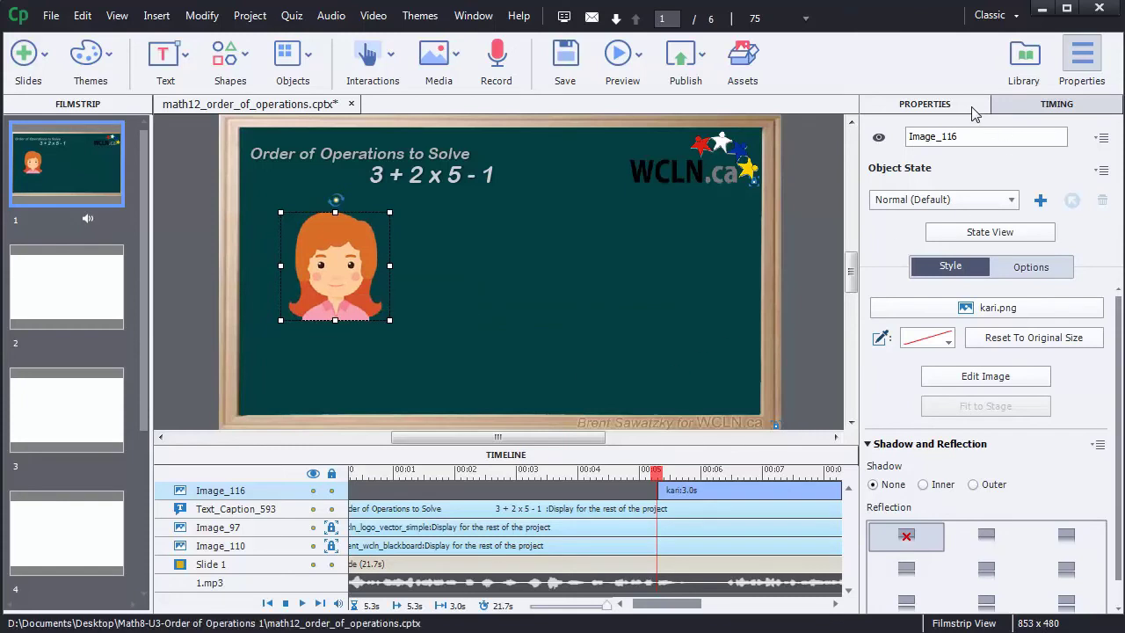
# Give the kari.png image an outer shadow and check its shadow settings
pyautogui.scroll(-1, 1116, 352)
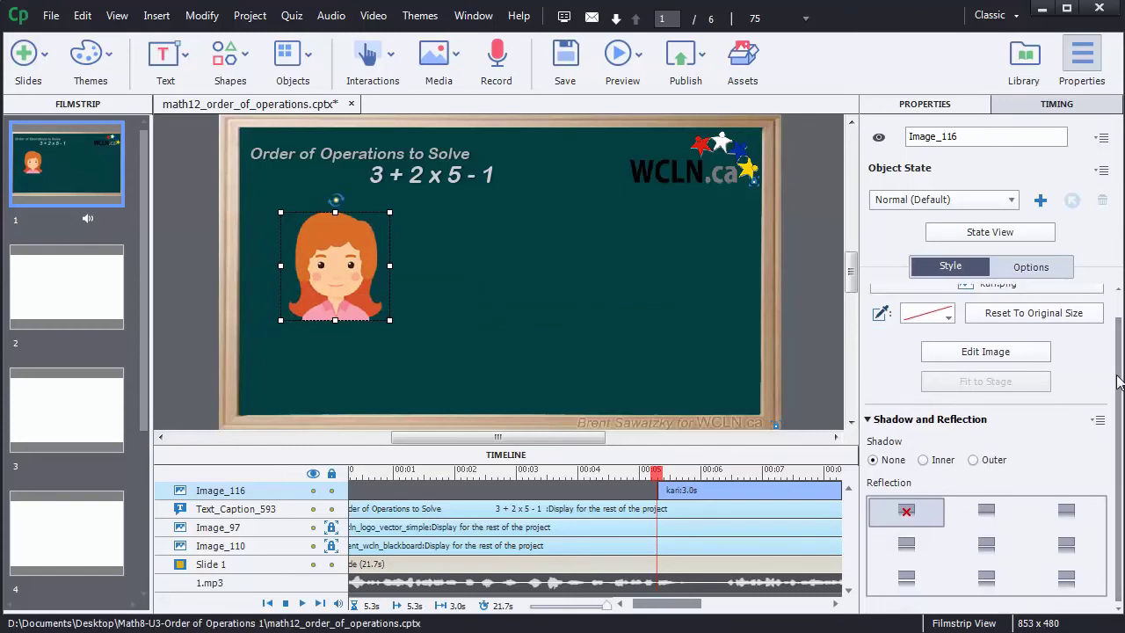
pyautogui.click(972, 460)
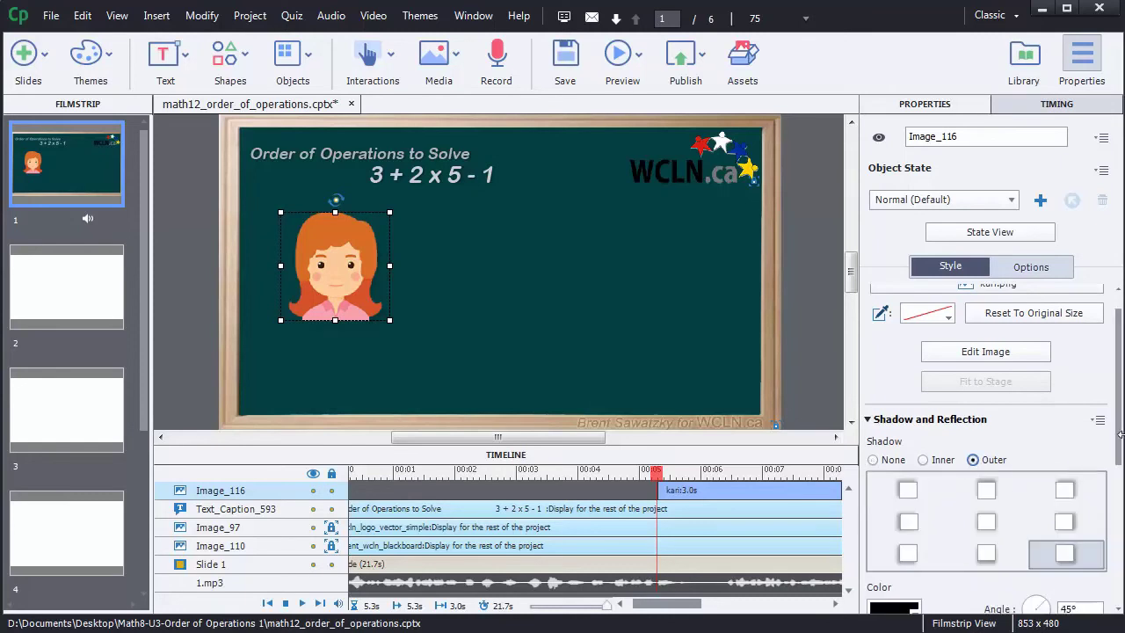
pyautogui.moveTo(1119, 427); pyautogui.dragTo(1118, 533)
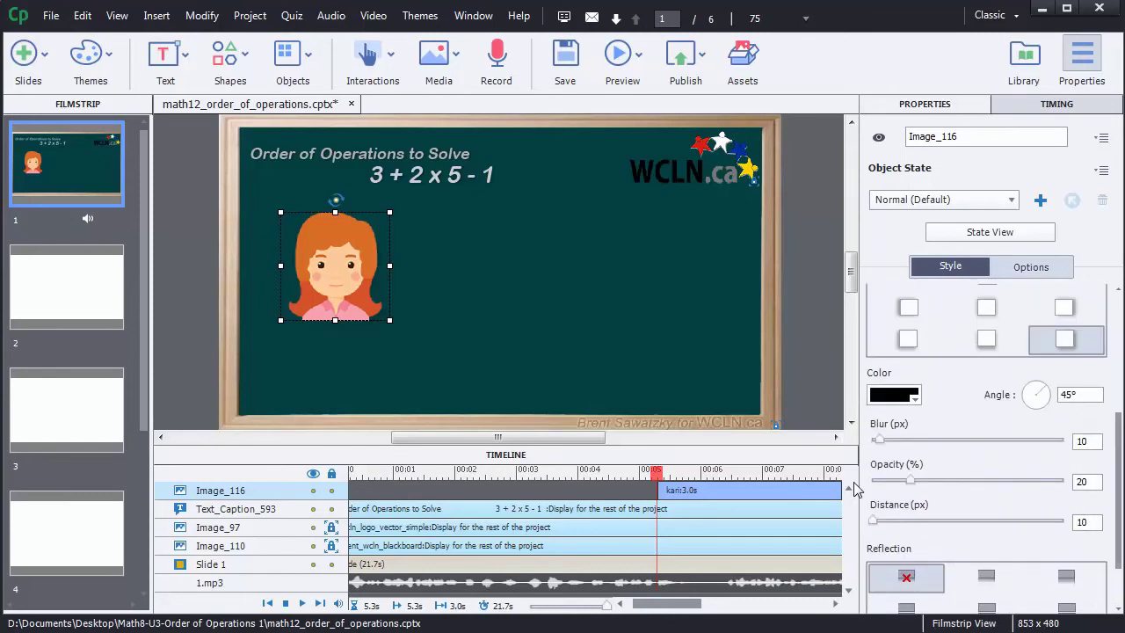
# Set the kari.png image's timing to display for the rest of the slide
pyautogui.click(1041, 109)
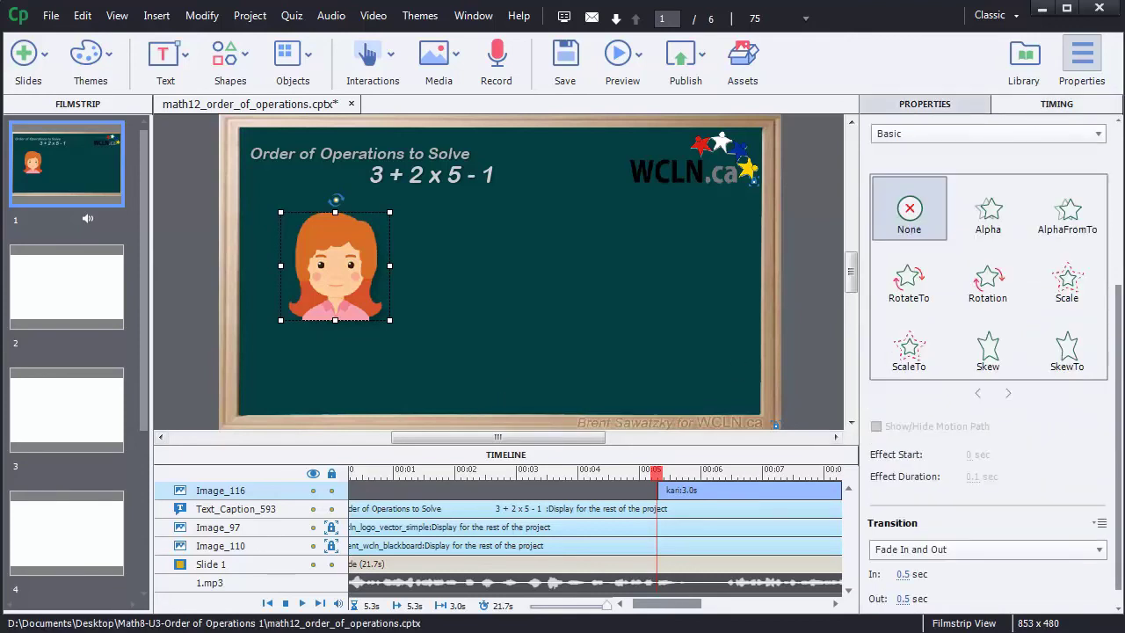
pyautogui.moveTo(1120, 313); pyautogui.dragTo(1119, 144)
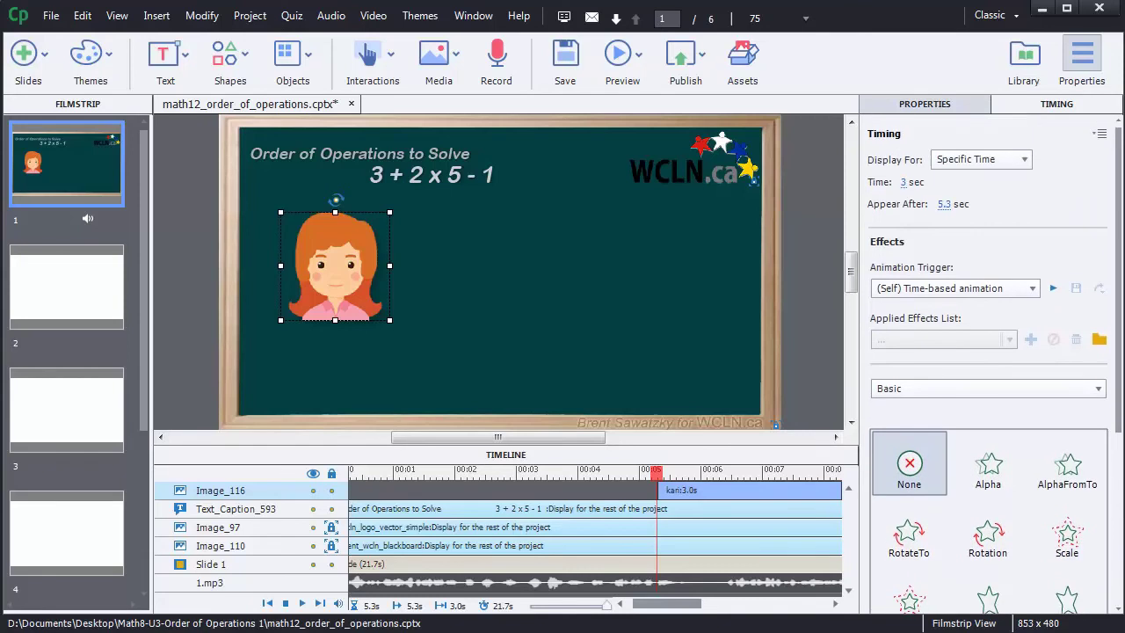
pyautogui.click(1025, 162)
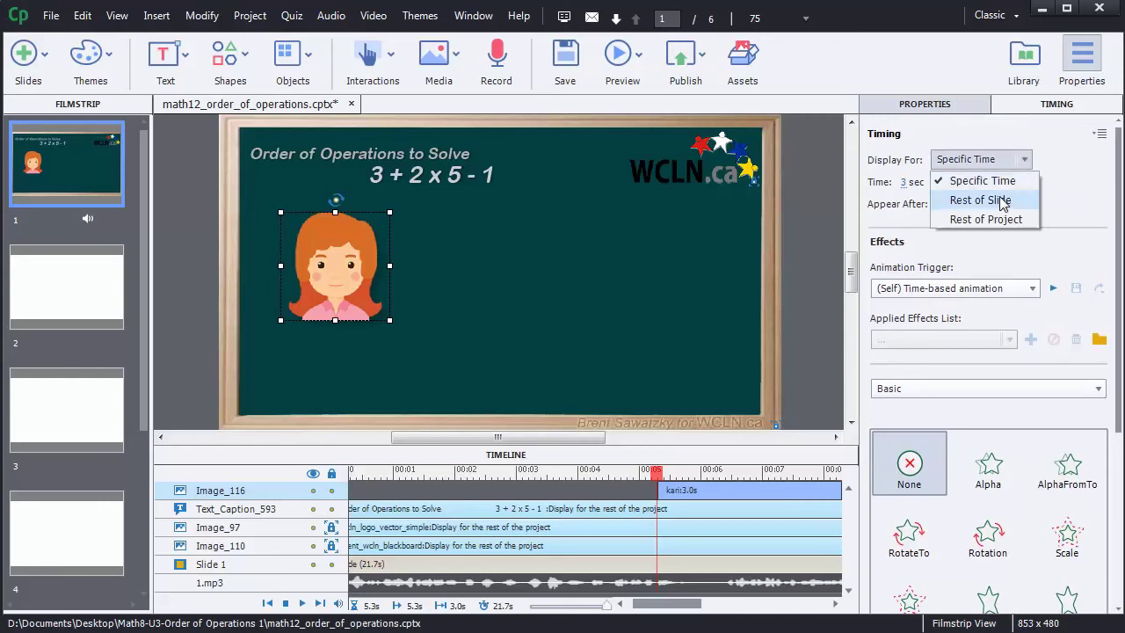
pyautogui.click(966, 199)
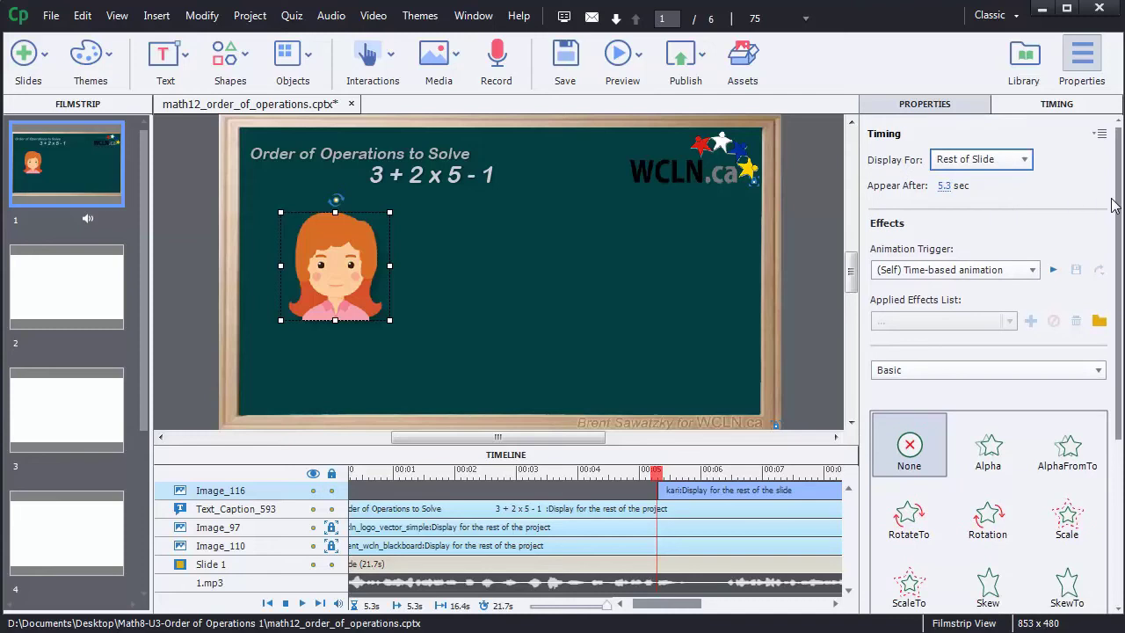
# Keep the kari.png image's Fade In and Out transition and set both its in and out durations to 2 sec
pyautogui.moveTo(1118, 211); pyautogui.dragTo(1118, 387)
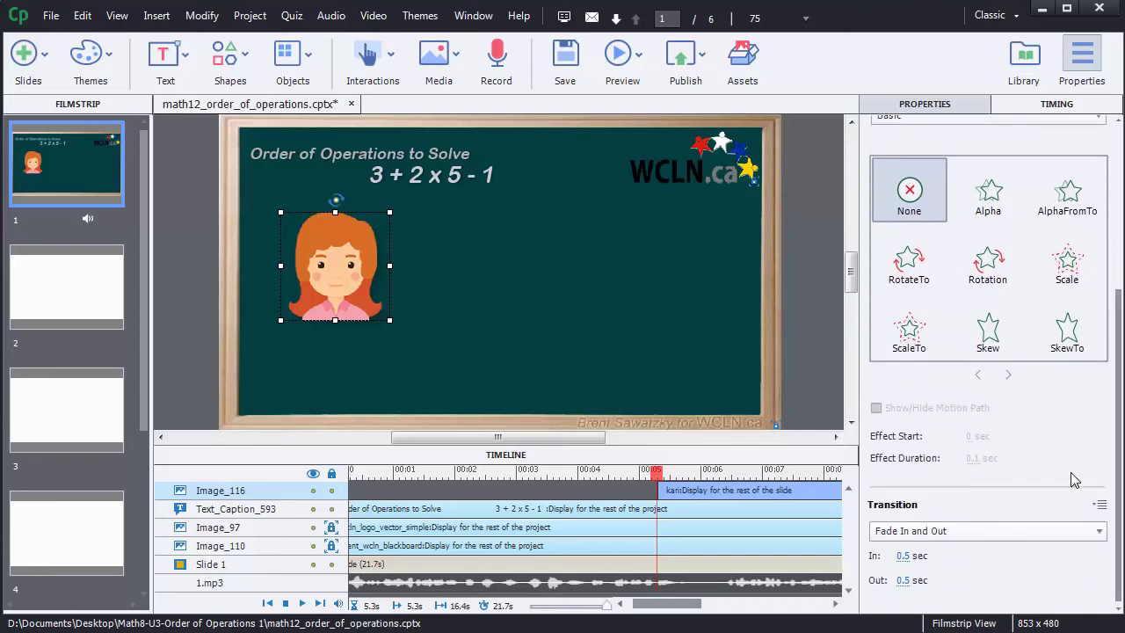
pyautogui.click(990, 534)
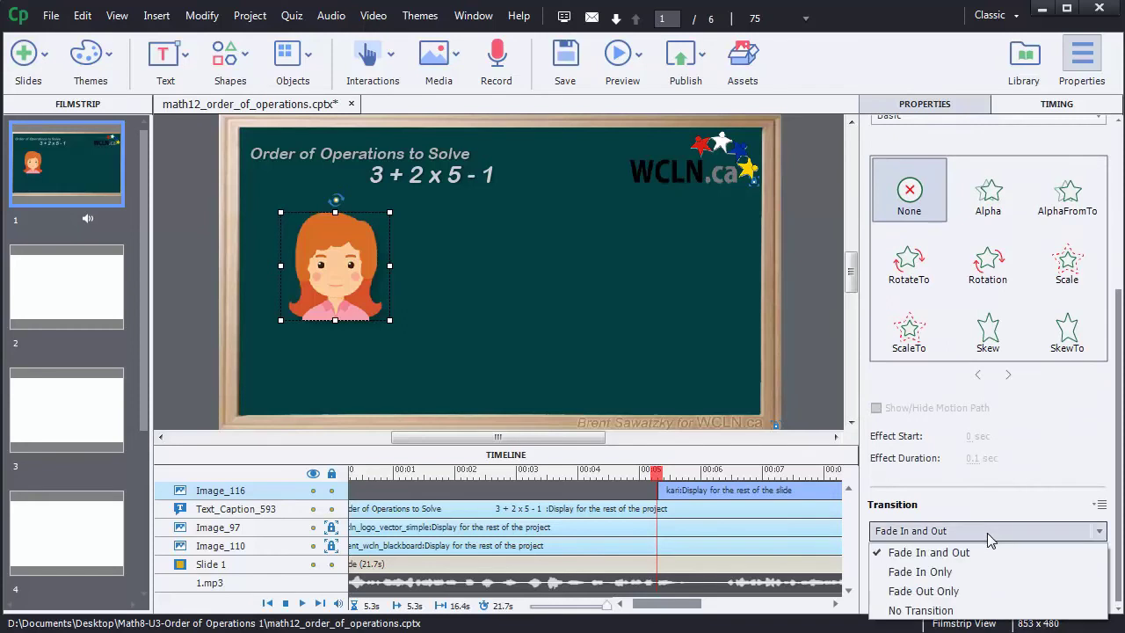
pyautogui.click(986, 533)
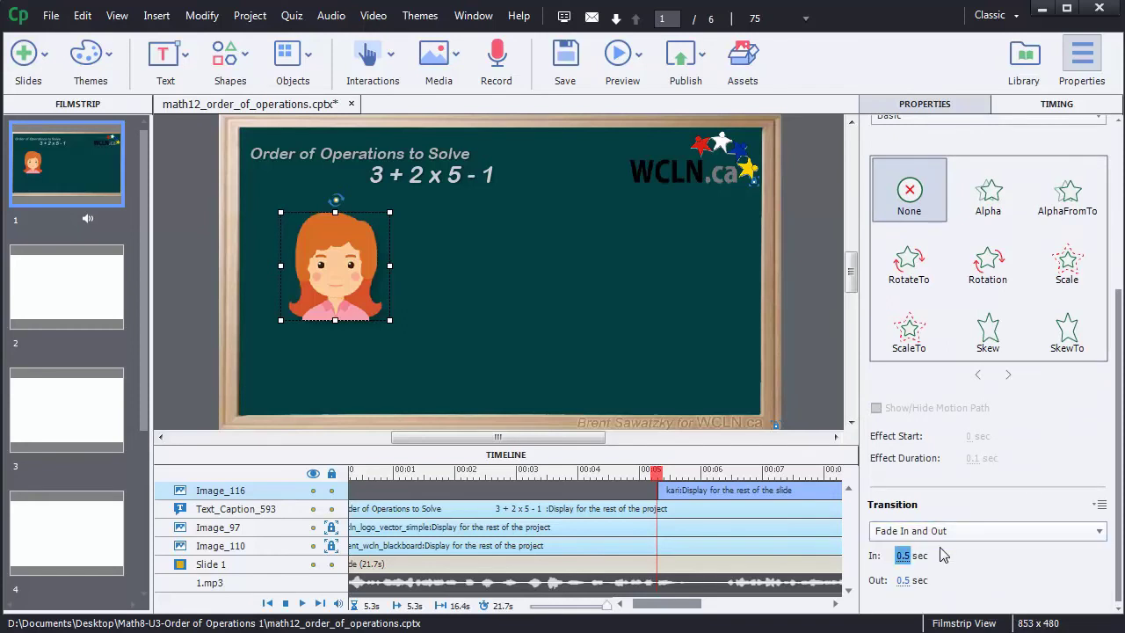
pyautogui.click(903, 555)
pyautogui.write('2')
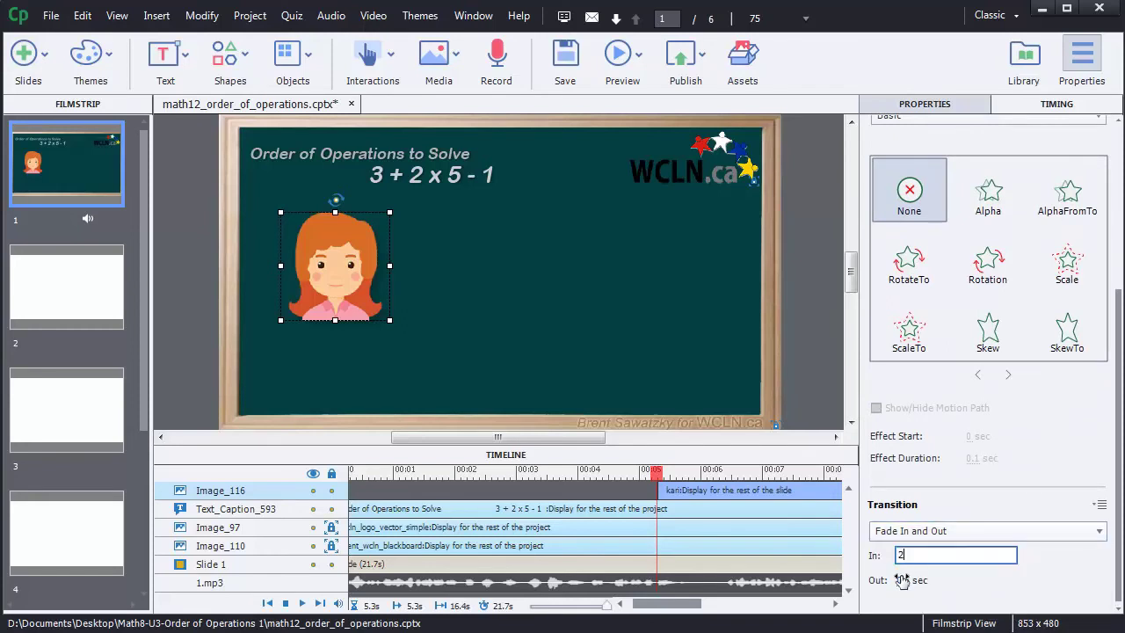
pyautogui.click(902, 580)
pyautogui.write('2')
pyautogui.press('Return')
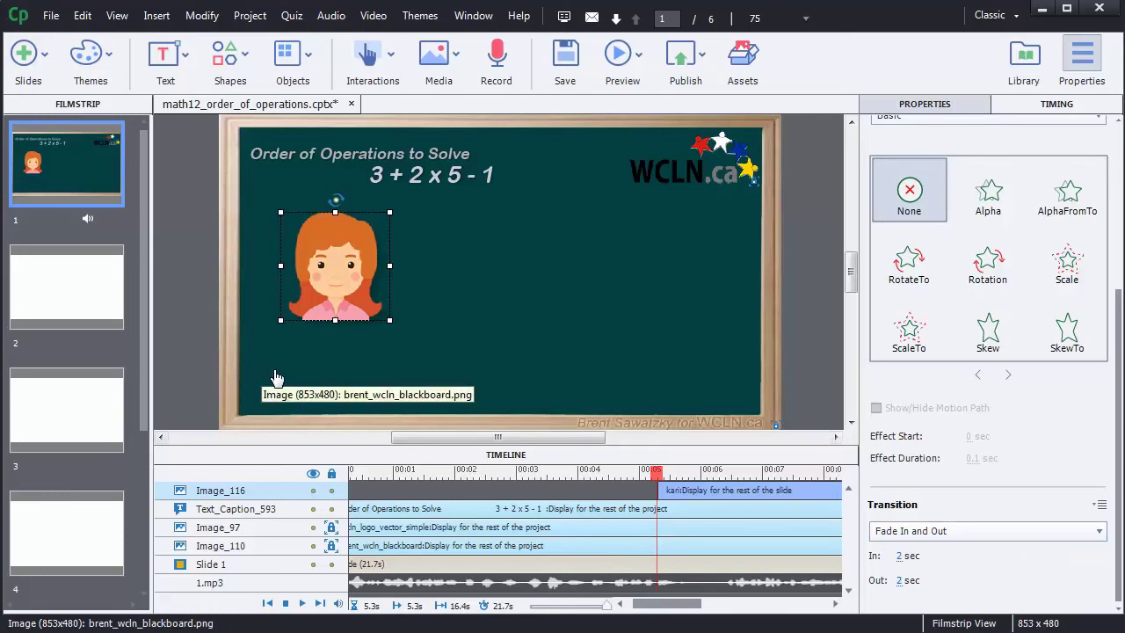
# Make the kari.png image start earlier, at about 4.8 s, and move the playhead to 4.0 s
pyautogui.click(614, 472)
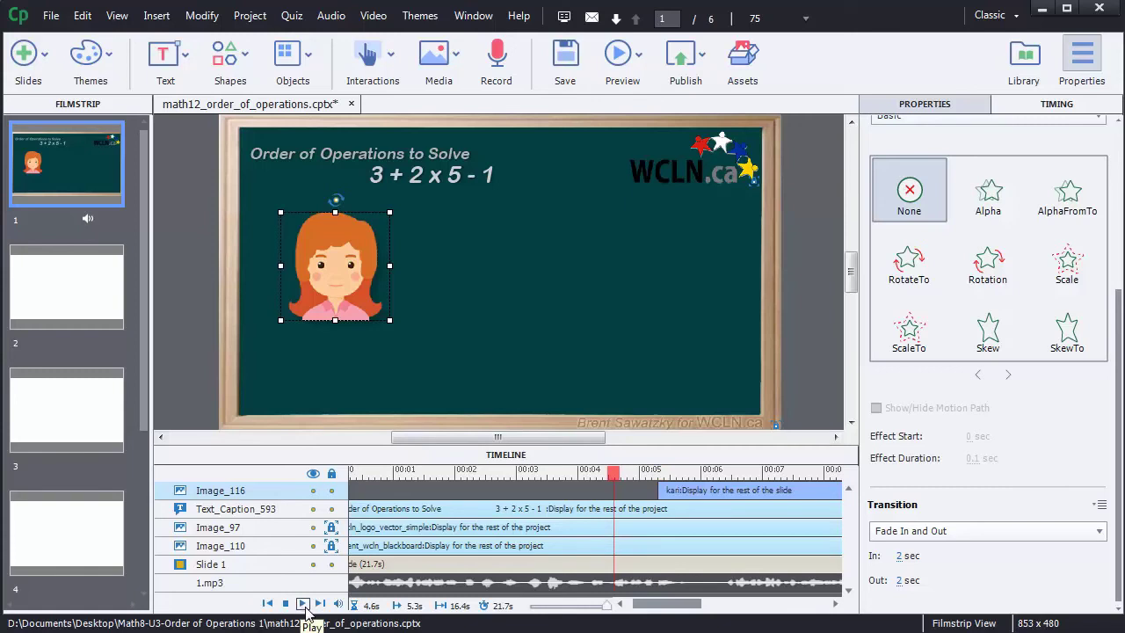
pyautogui.moveTo(659, 490); pyautogui.dragTo(625, 490)
pyautogui.click(586, 476)
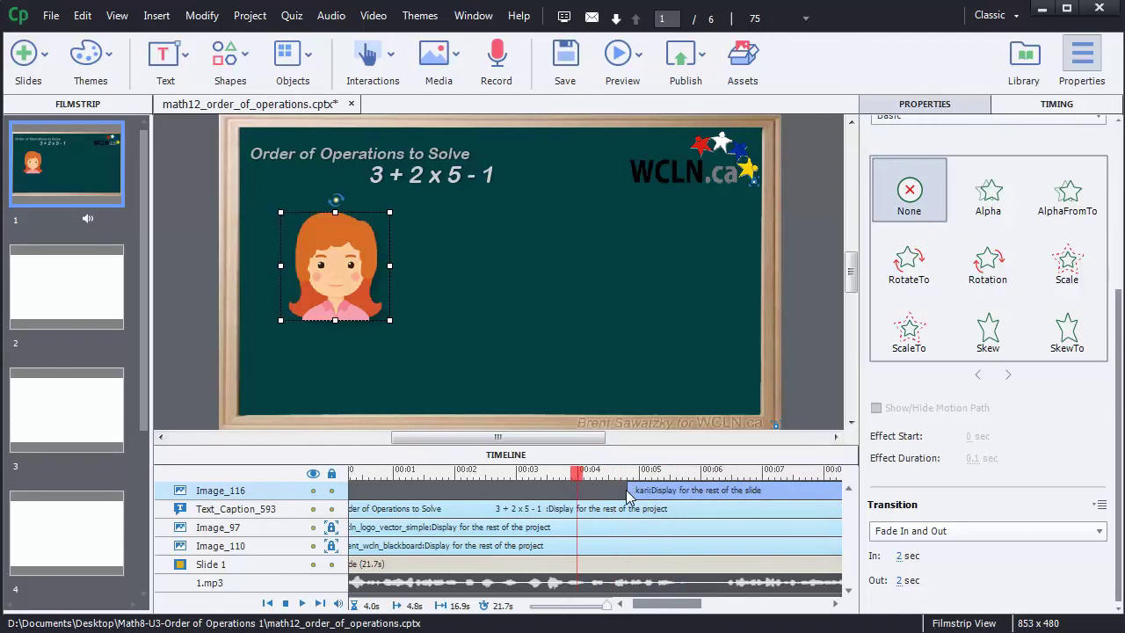
pyautogui.moveTo(627, 490)
pyautogui.mouseDown()
pyautogui.moveTo(658, 490)
pyautogui.moveTo(626, 490)
pyautogui.mouseUp()
# Add toni.png at 4.0 s to the right of the kari.png image and enlarge it to about 164 x 164 px
pyautogui.moveTo(0, 303); pyautogui.dragTo(481, 243)
pyautogui.moveTo(541, 299)
pyautogui.mouseDown()
pyautogui.moveTo(564, 322)
pyautogui.moveTo(533, 286)
pyautogui.mouseUp()
pyautogui.click(617, 306)
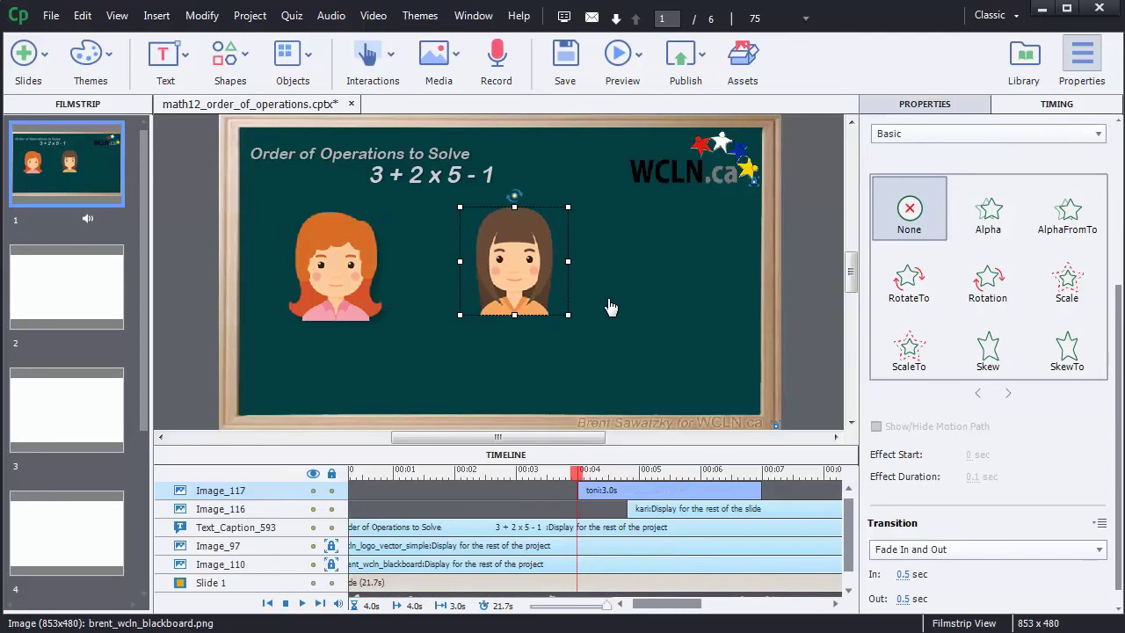
pyautogui.click(533, 279)
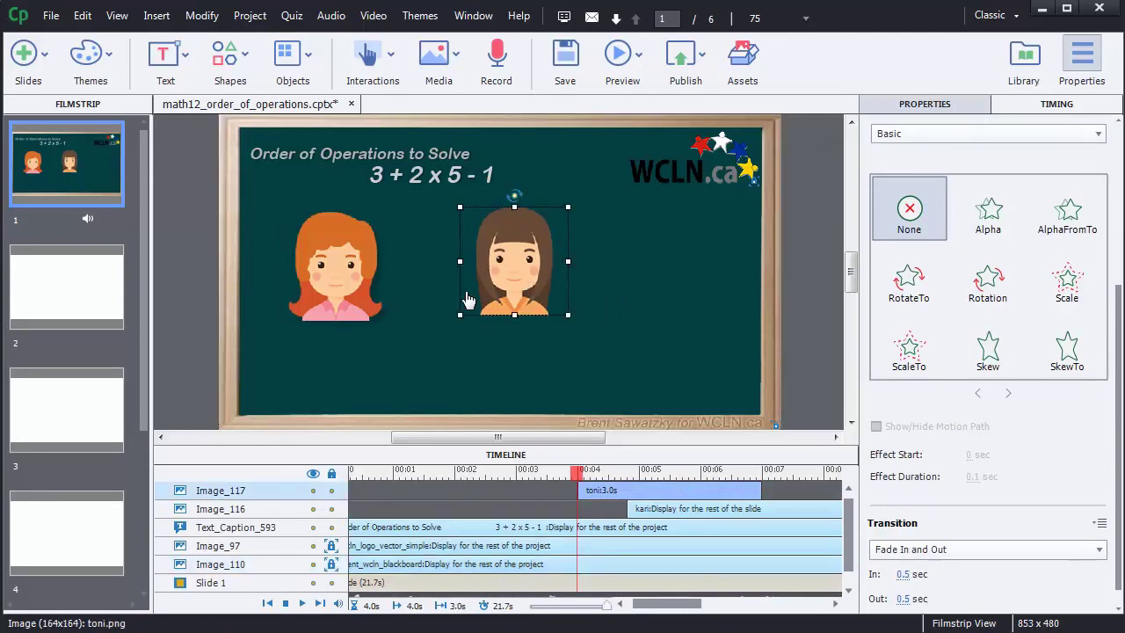
# Copy the yellow "+ x log3" text caption from slide 5
pyautogui.click(342, 358)
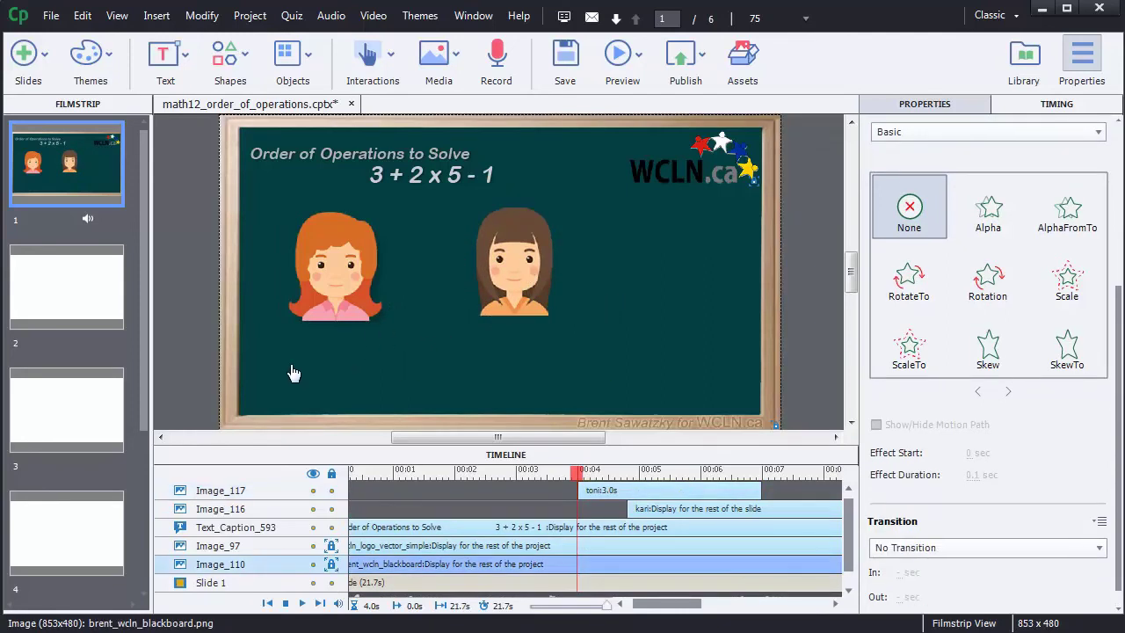
pyautogui.scroll(-3, 134, 508)
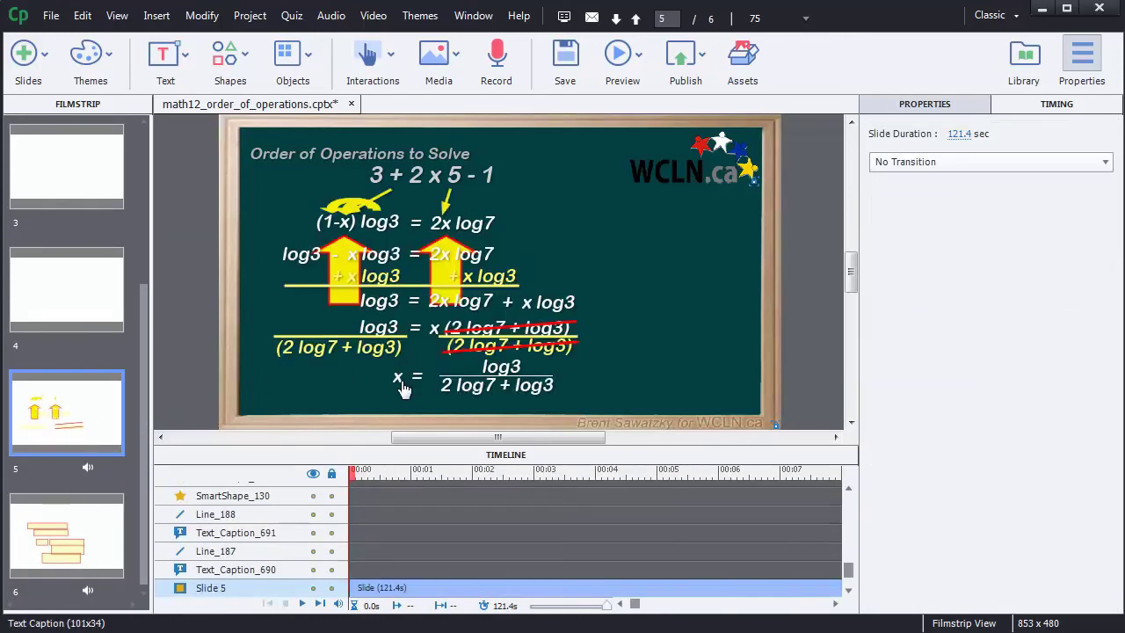
pyautogui.click(375, 286)
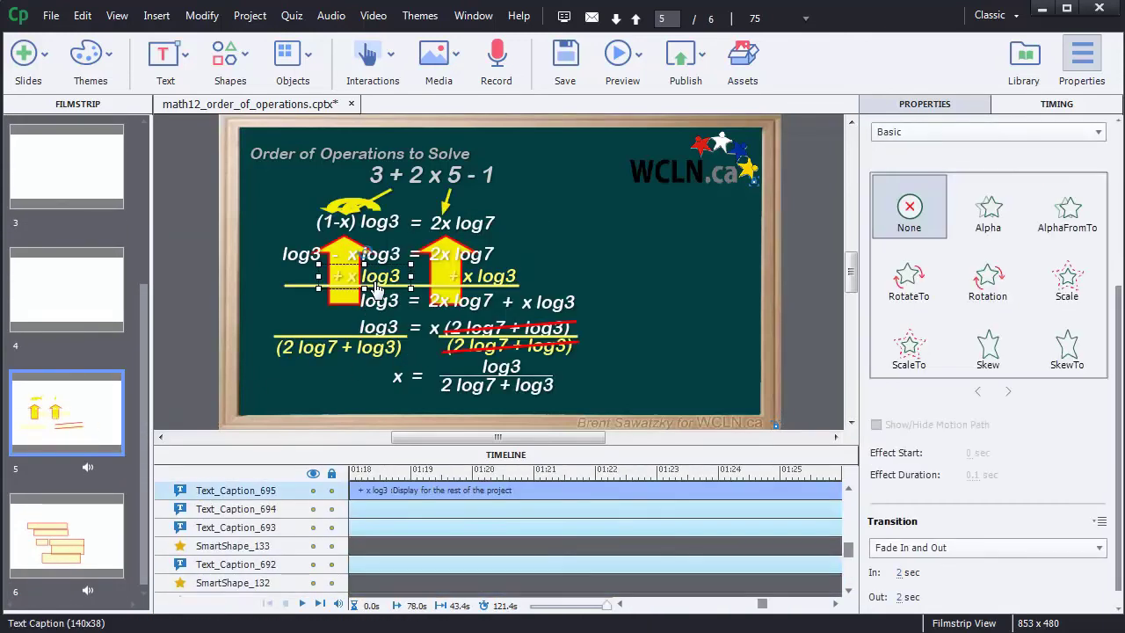
# Paste the copied caption onto slide 1 at 5.8 s and place it directly below the kari.png image
pyautogui.click(78, 190)
pyautogui.moveTo(140, 304); pyautogui.dragTo(153, 128)
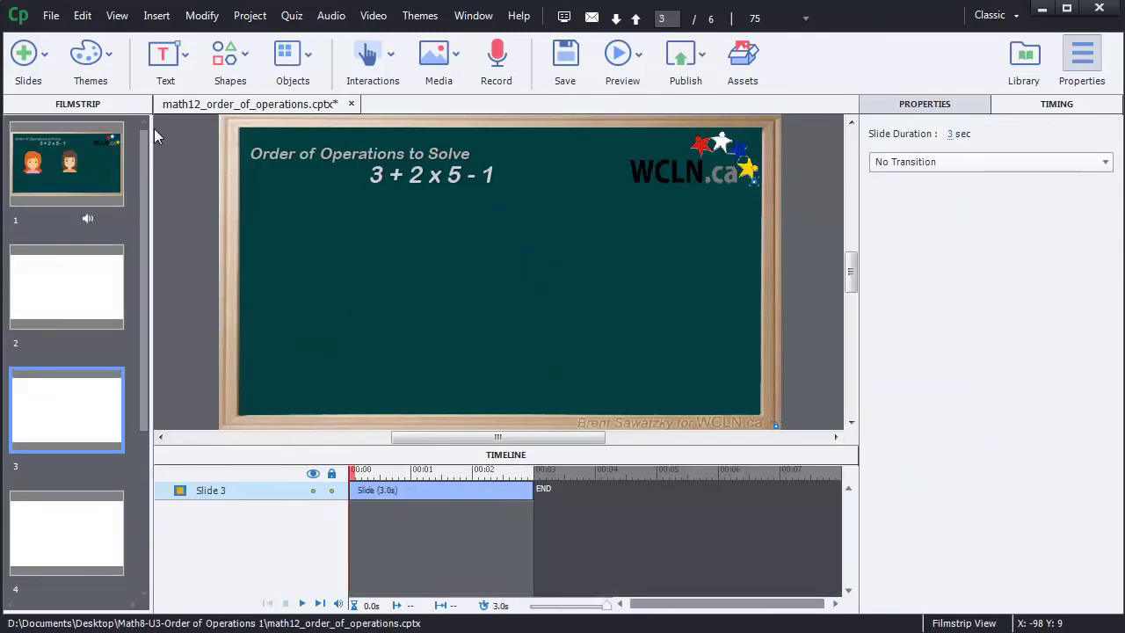
pyautogui.click(78, 154)
pyautogui.click(307, 348)
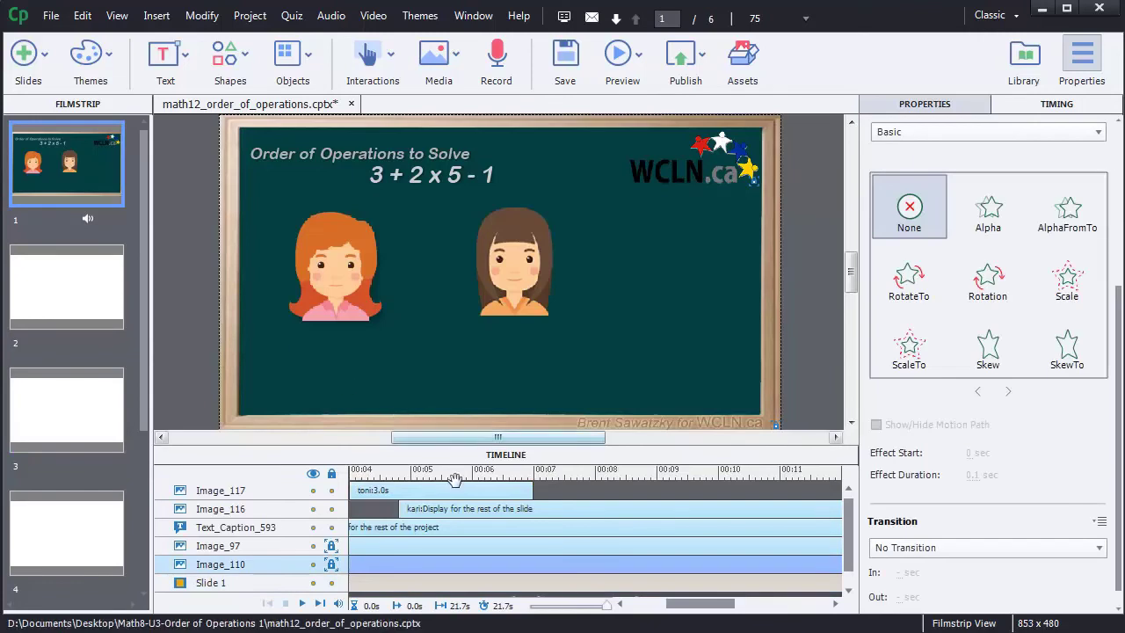
pyautogui.click(458, 471)
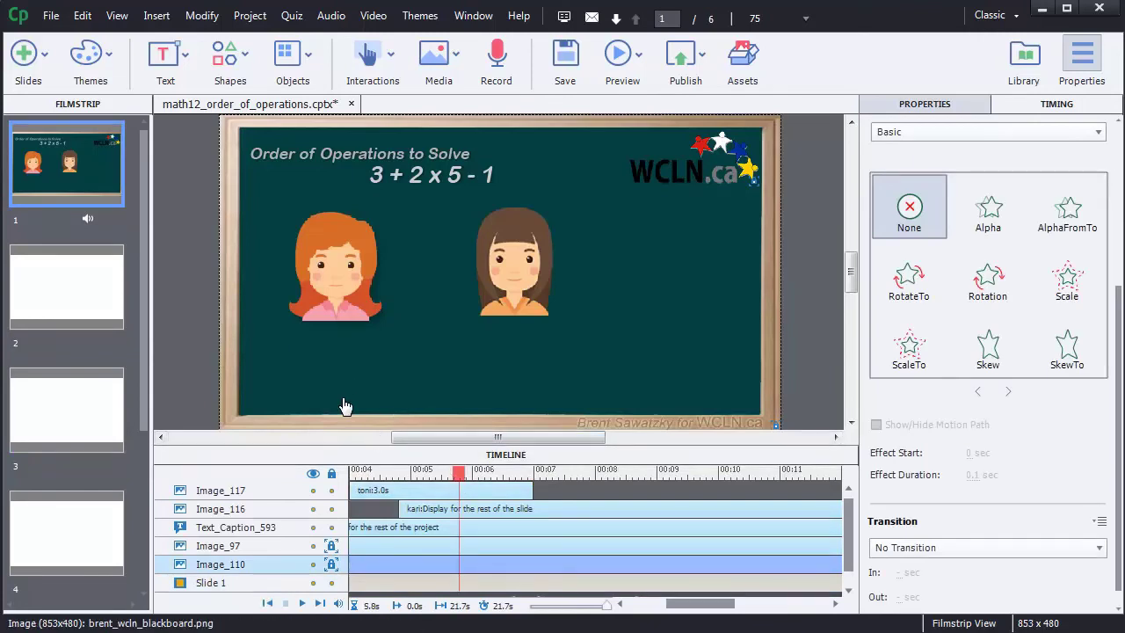
pyautogui.hotkey('ctrl', 'v')
pyautogui.moveTo(365, 279); pyautogui.dragTo(280, 339)
# Replace the text of the caption below the kari.png image with "3 + 2 x 5 - 1"
pyautogui.doubleClick(334, 338)
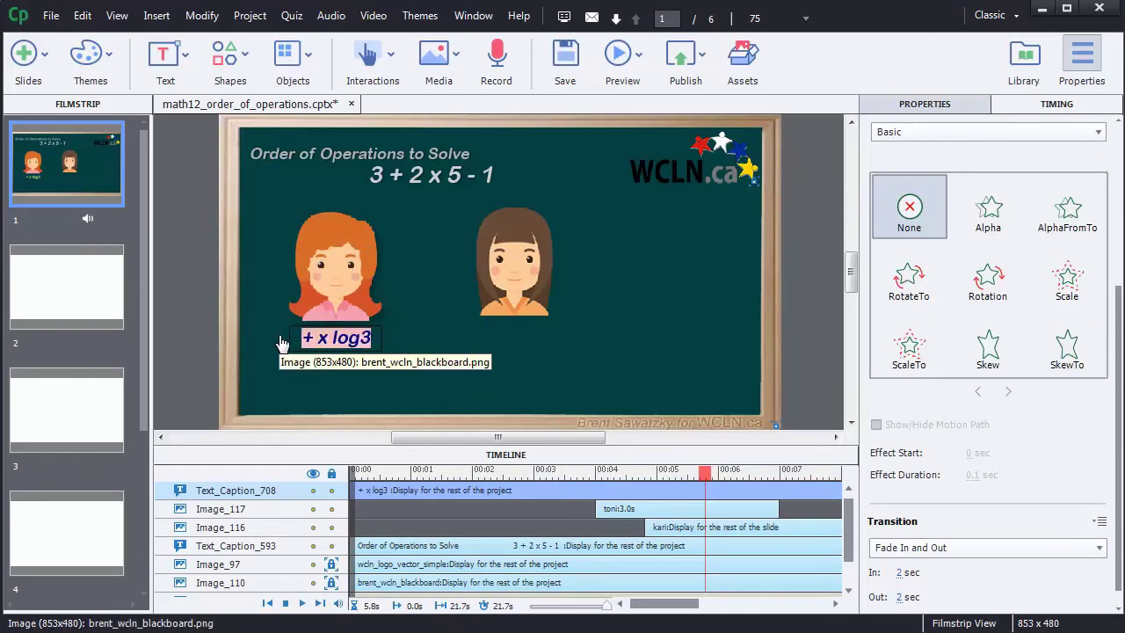
pyautogui.write('3 _')
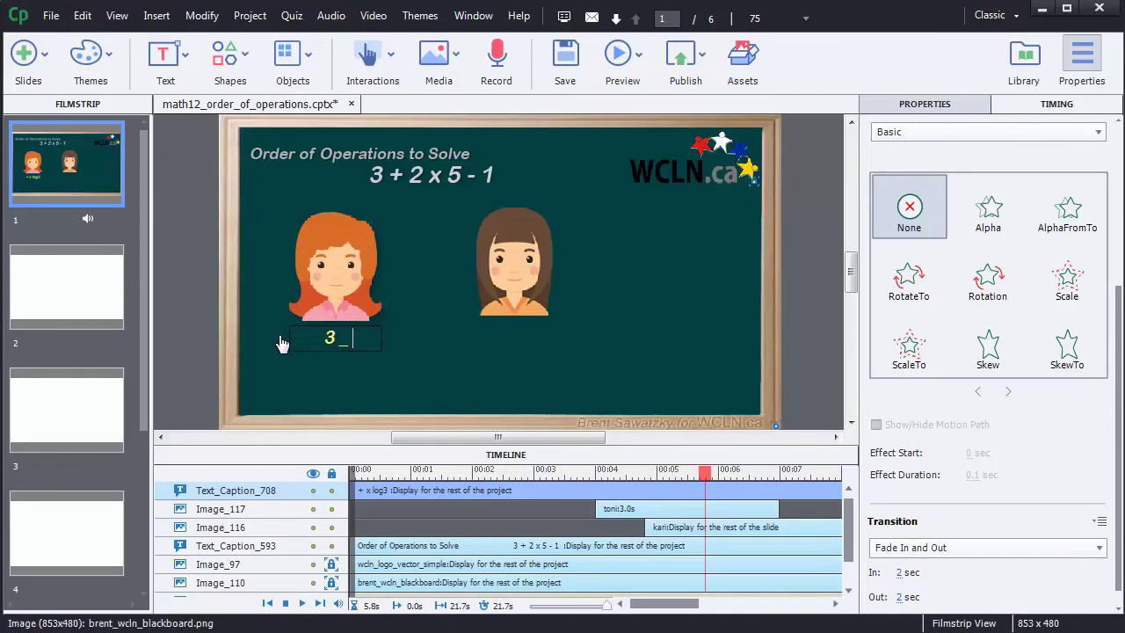
pyautogui.write(' 2 x 5 -')
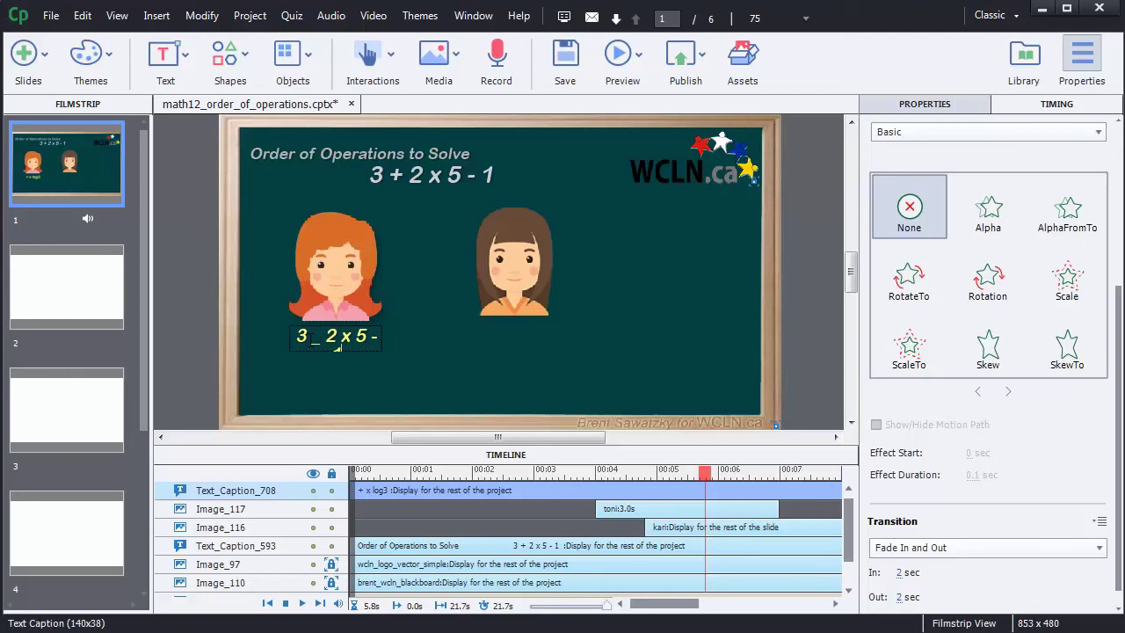
pyautogui.doubleClick(313, 337)
pyautogui.write('+')
pyautogui.click(313, 389)
# Widen the yellow "3 + 2 x 5 - 1" caption to about 166 x 38 px and center it under the kari.png image
pyautogui.click(312, 341)
pyautogui.moveTo(286, 340); pyautogui.dragTo(269, 340)
pyautogui.moveTo(355, 347); pyautogui.dragTo(363, 347)
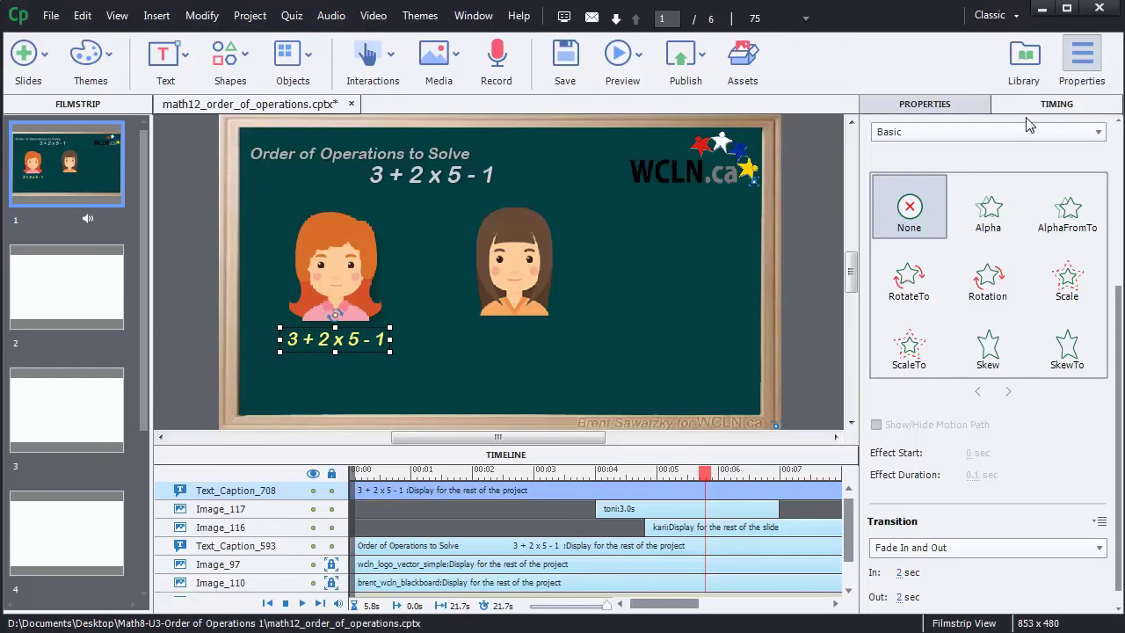
# Set the yellow caption to display for the rest of the slide and keep its 2 sec Fade In and Out transition
pyautogui.moveTo(1118, 317); pyautogui.dragTo(1118, 156)
pyautogui.click(1025, 160)
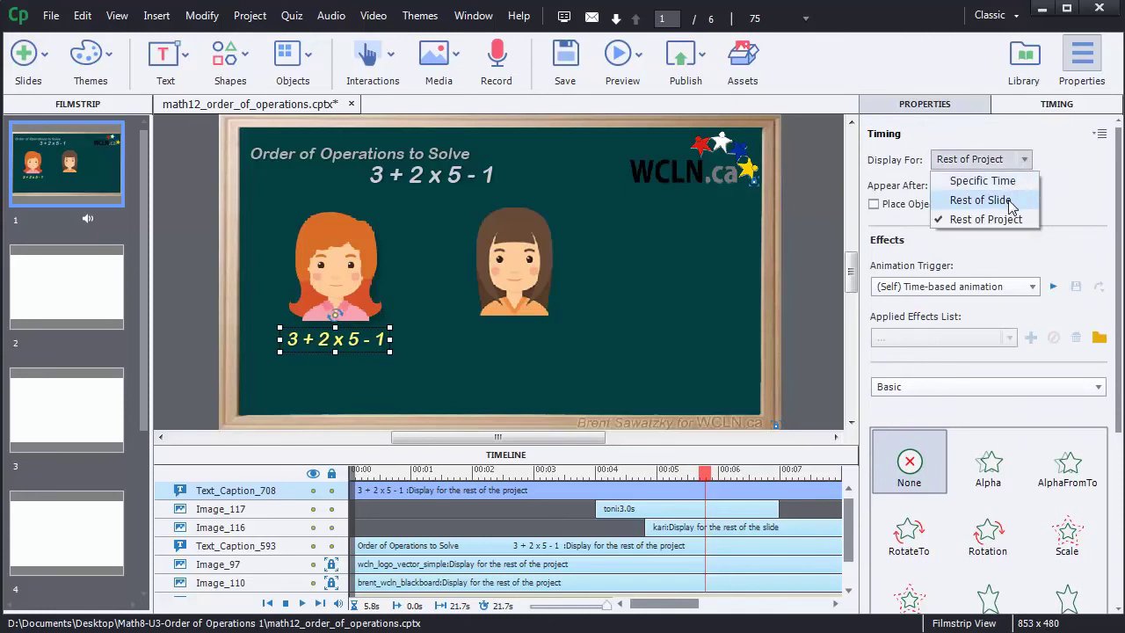
pyautogui.click(979, 200)
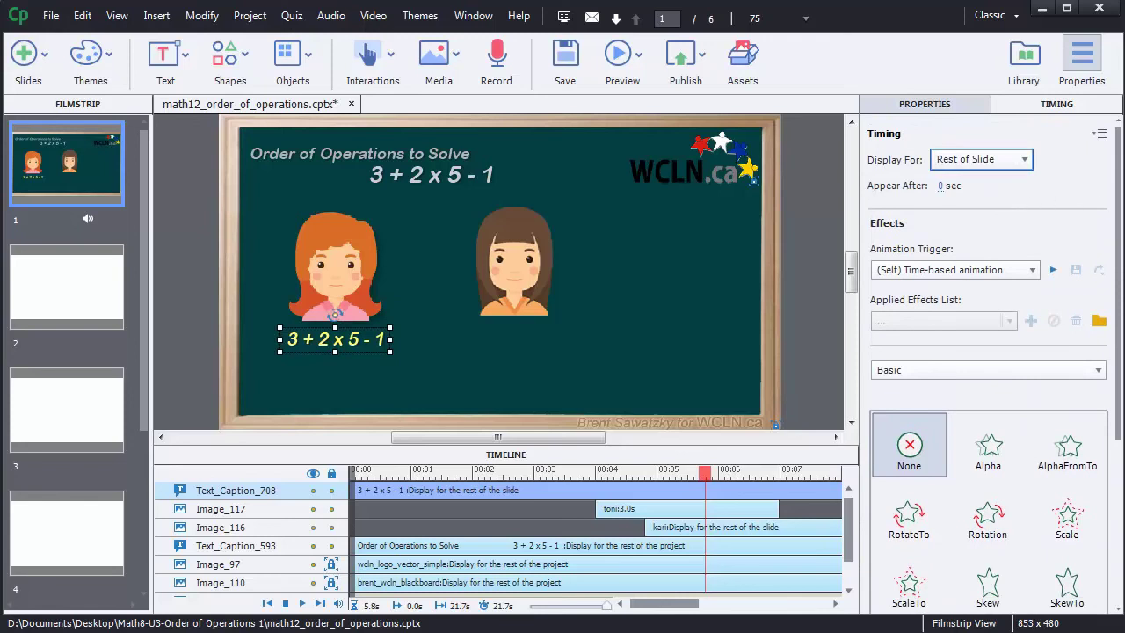
pyautogui.scroll(-5, 1119, 204)
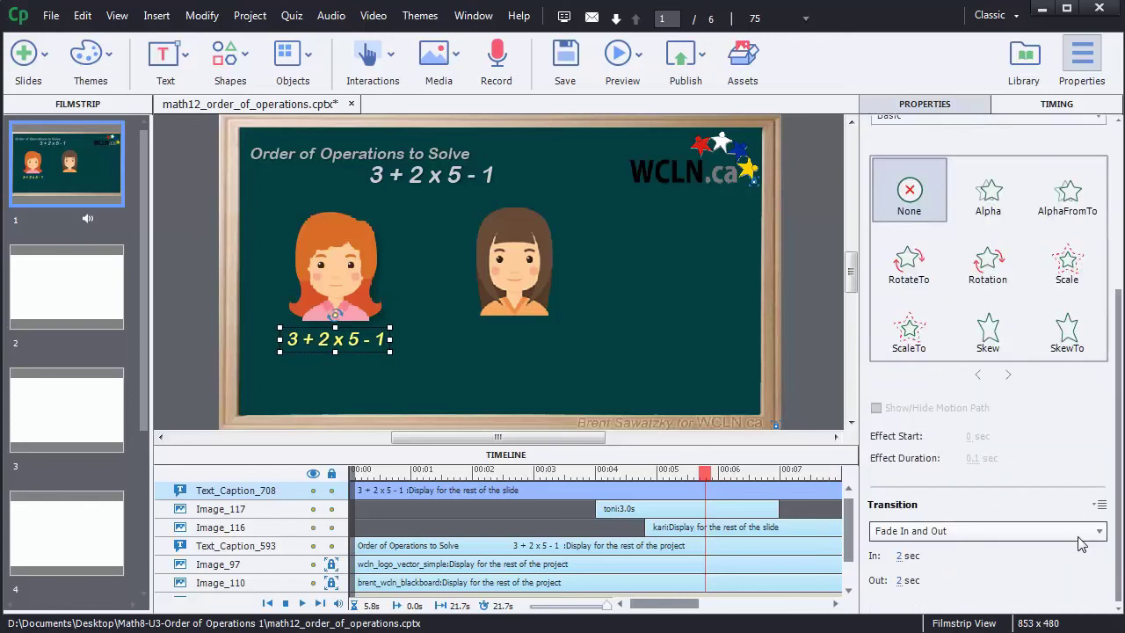
pyautogui.scroll(5, 1117, 450)
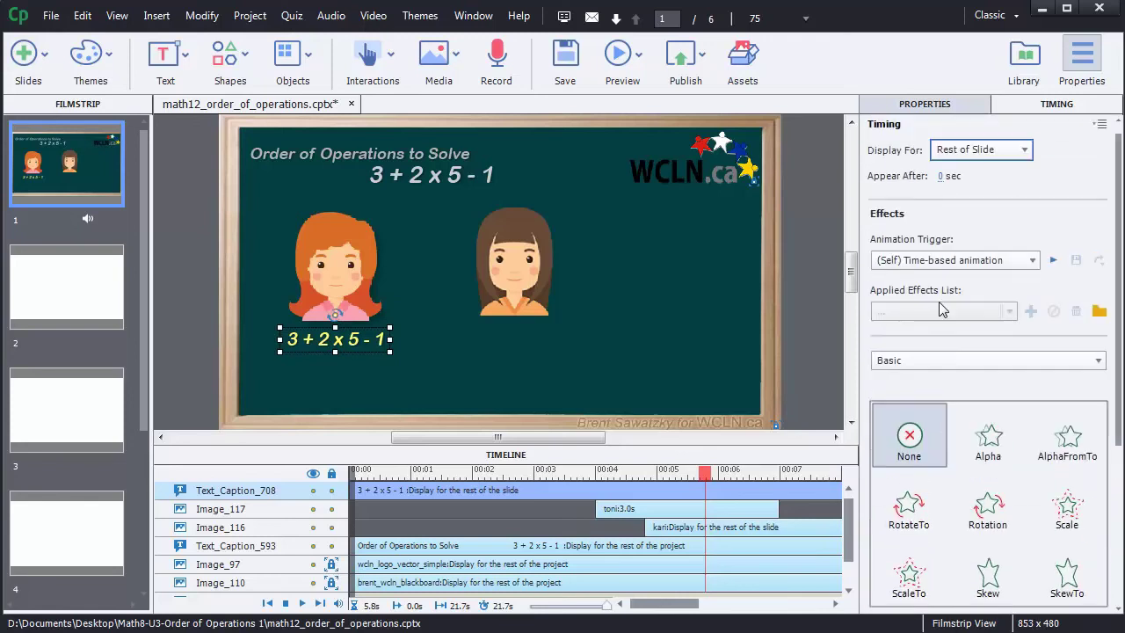
# Move the playhead to 5.5 s and make the yellow "3 + 2 x 5 - 1" caption start at about 5.7 s
pyautogui.click(410, 348)
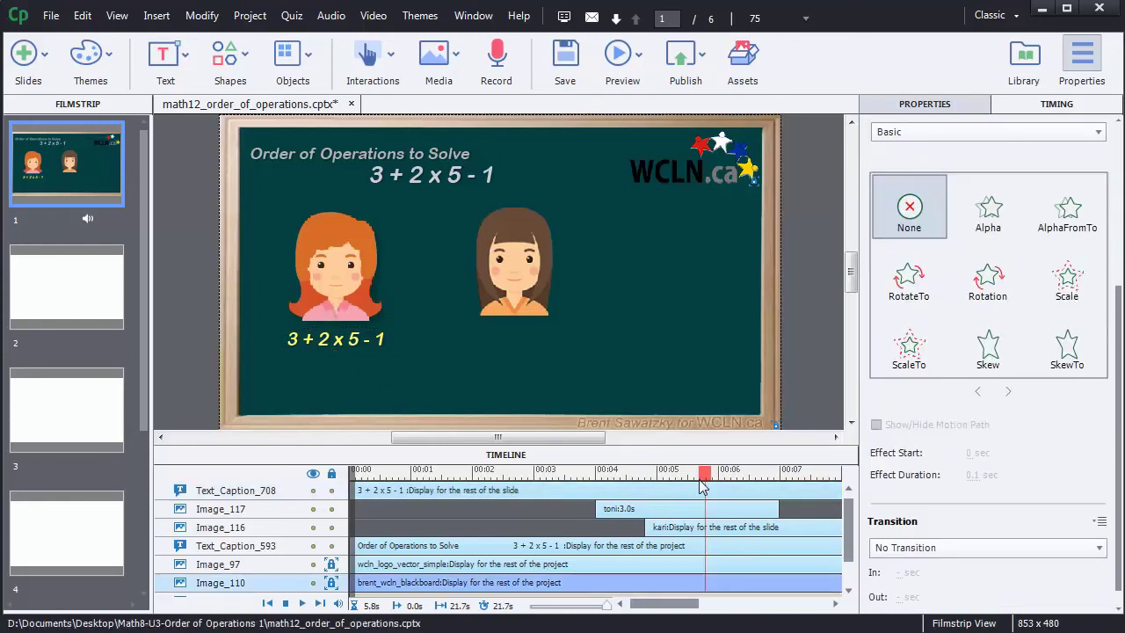
pyautogui.moveTo(703, 475)
pyautogui.mouseDown()
pyautogui.moveTo(671, 475)
pyautogui.moveTo(687, 475)
pyautogui.mouseUp()
pyautogui.moveTo(371, 489); pyautogui.dragTo(720, 488)
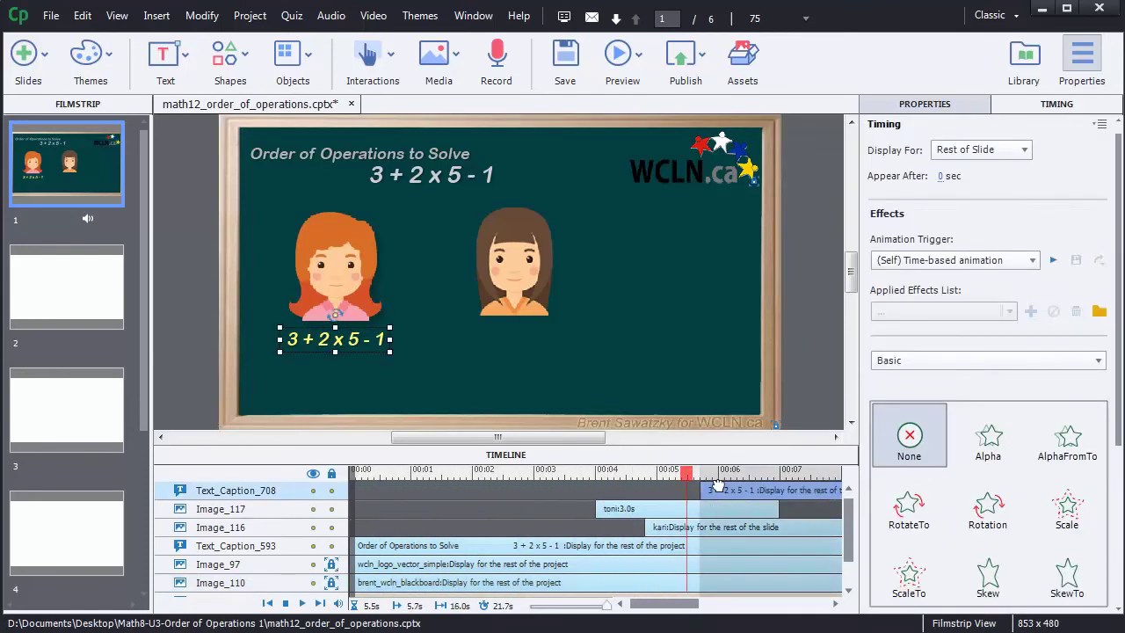
# Duplicate the yellow "3 + 2 x 5 - 1" caption and place the copy just below the original
pyautogui.click(319, 371)
pyautogui.click(329, 349)
pyautogui.hotkey('ctrl', 'c')
pyautogui.hotkey('ctrl', 'v')
pyautogui.moveTo(327, 342); pyautogui.dragTo(282, 366)
# Change the duplicated caption's text to "5 x 4" and shift it slightly so it lines up under the caption above
pyautogui.doubleClick(321, 367)
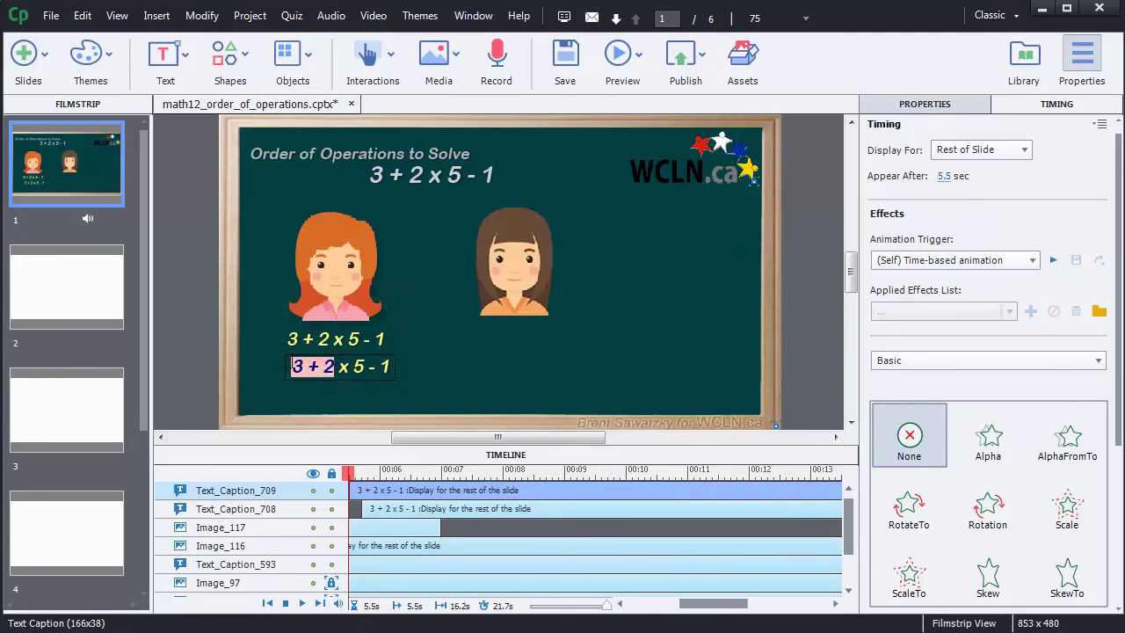
pyautogui.write('5')
pyautogui.moveTo(338, 366); pyautogui.dragTo(406, 379)
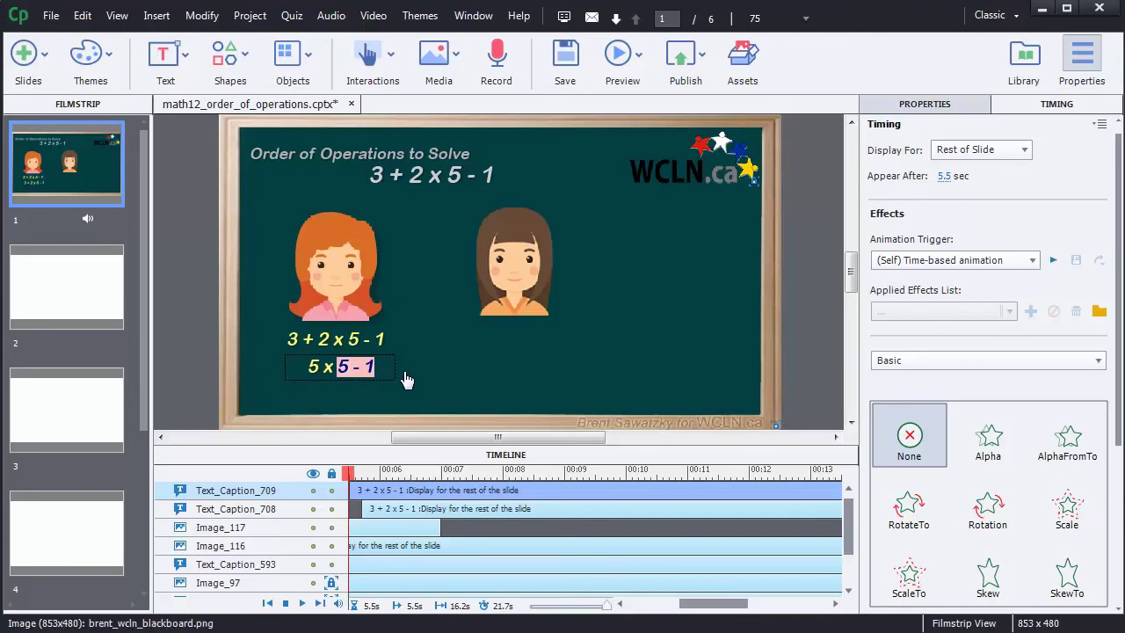
pyautogui.write('4')
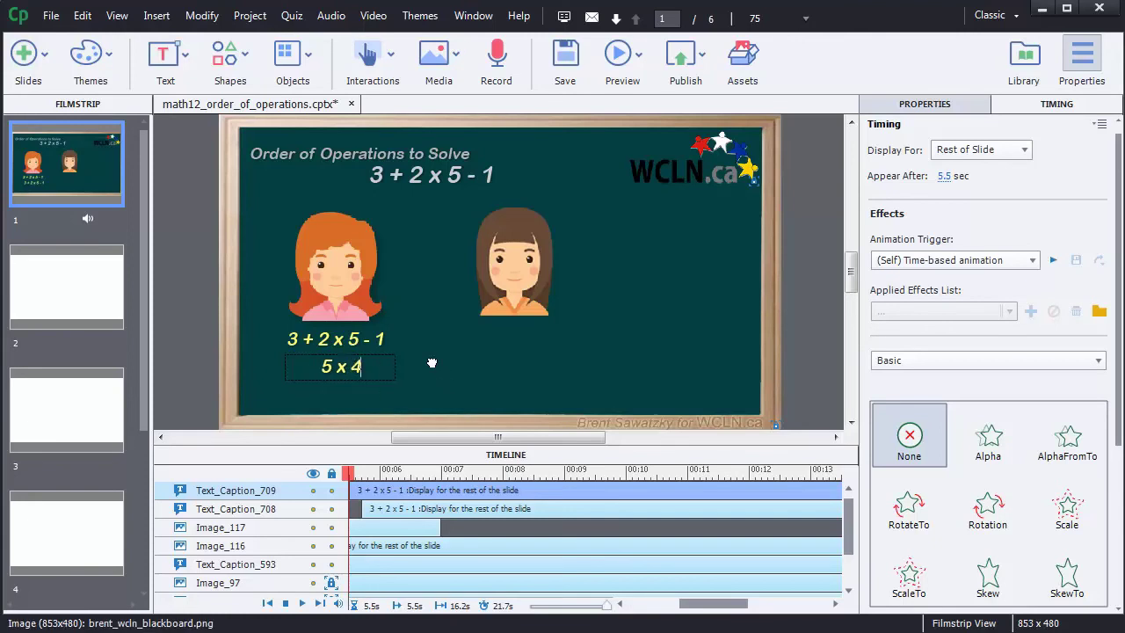
pyautogui.click(429, 362)
pyautogui.click(343, 377)
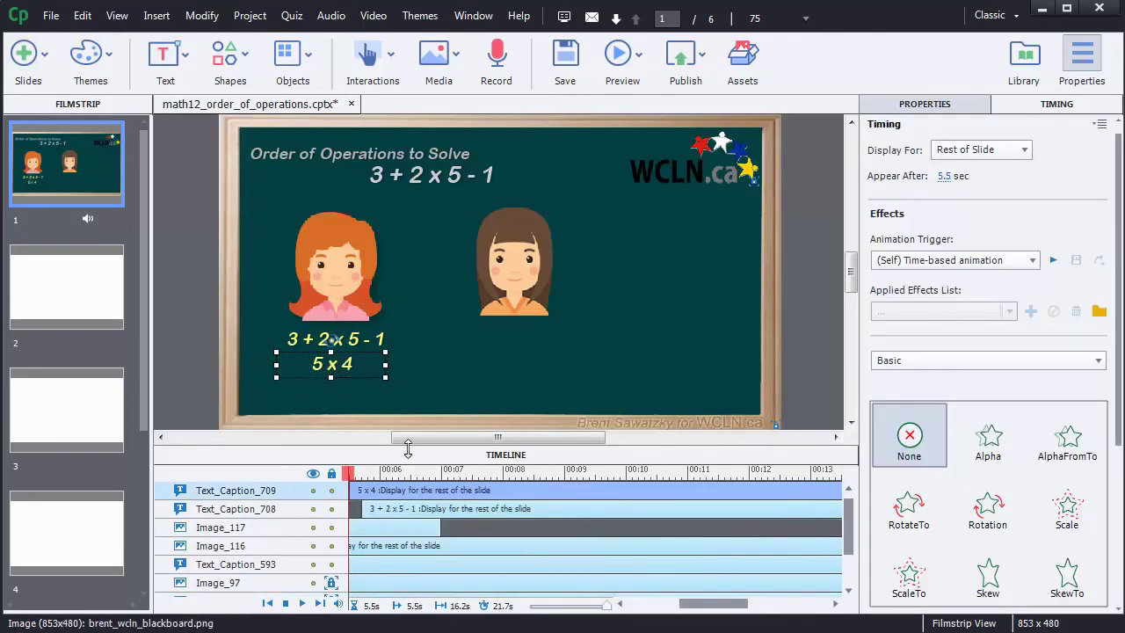
# Make the "5 x 4" caption start at about 6.8 s on the timeline
pyautogui.moveTo(693, 605); pyautogui.dragTo(665, 606)
pyautogui.moveTo(549, 491); pyautogui.dragTo(616, 490)
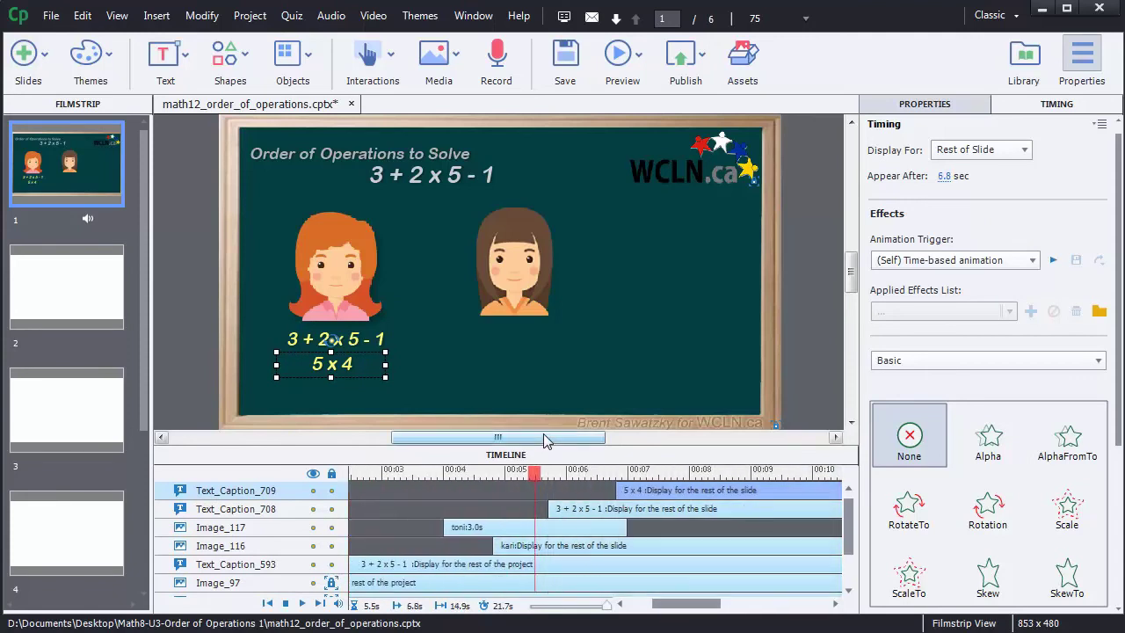
pyautogui.click(416, 360)
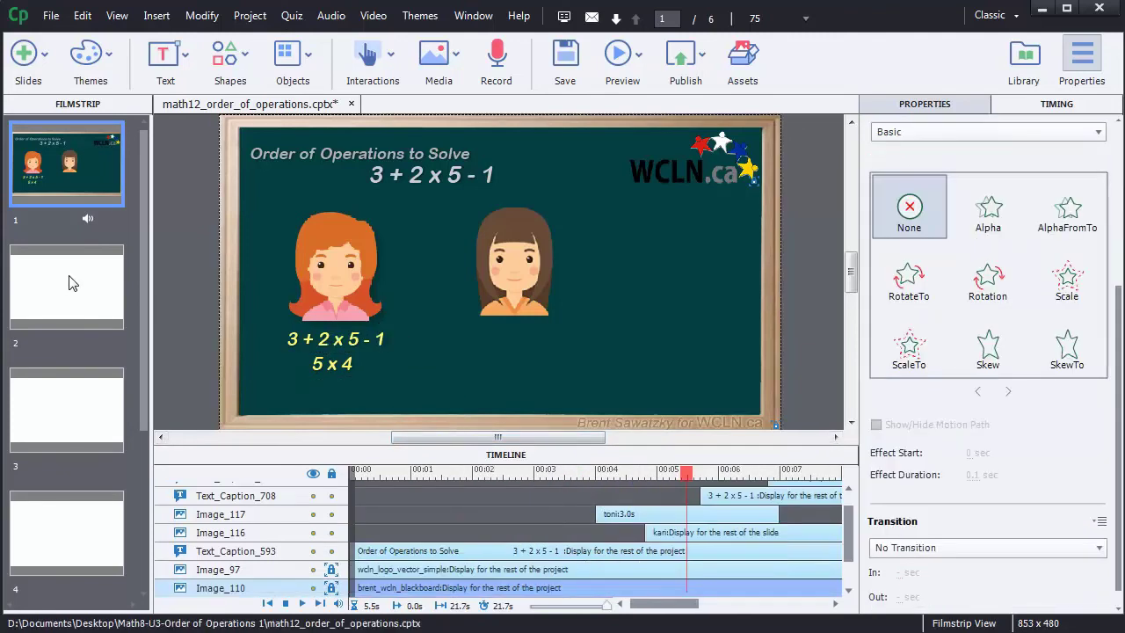
# Copy the highlight box around the first log equation on slide 6
pyautogui.moveTo(141, 261); pyautogui.dragTo(144, 482)
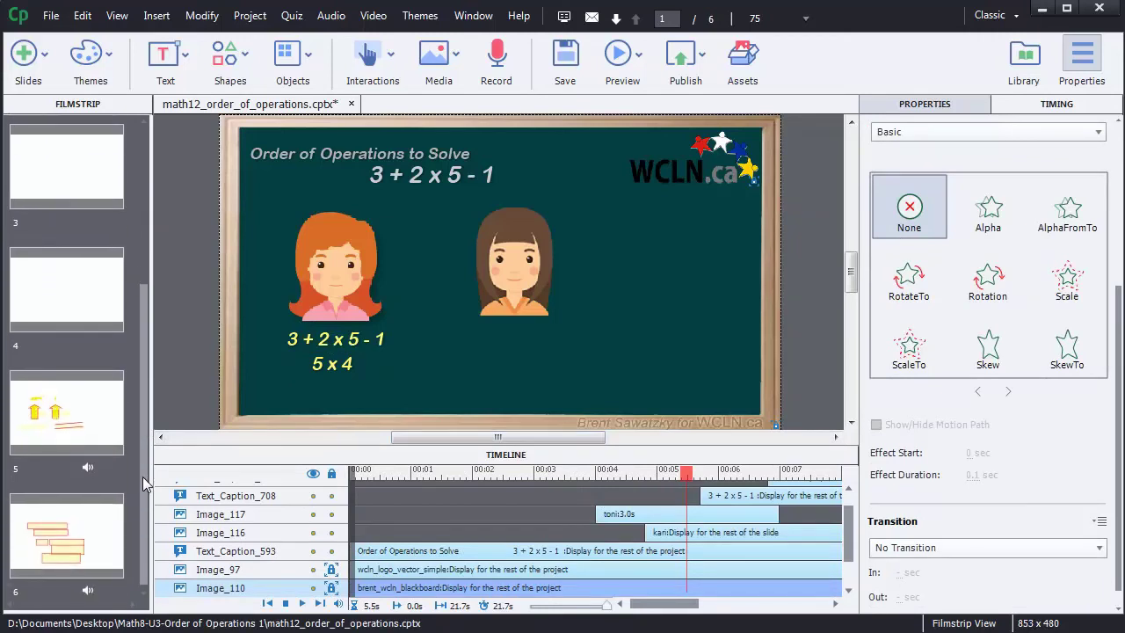
pyautogui.click(88, 530)
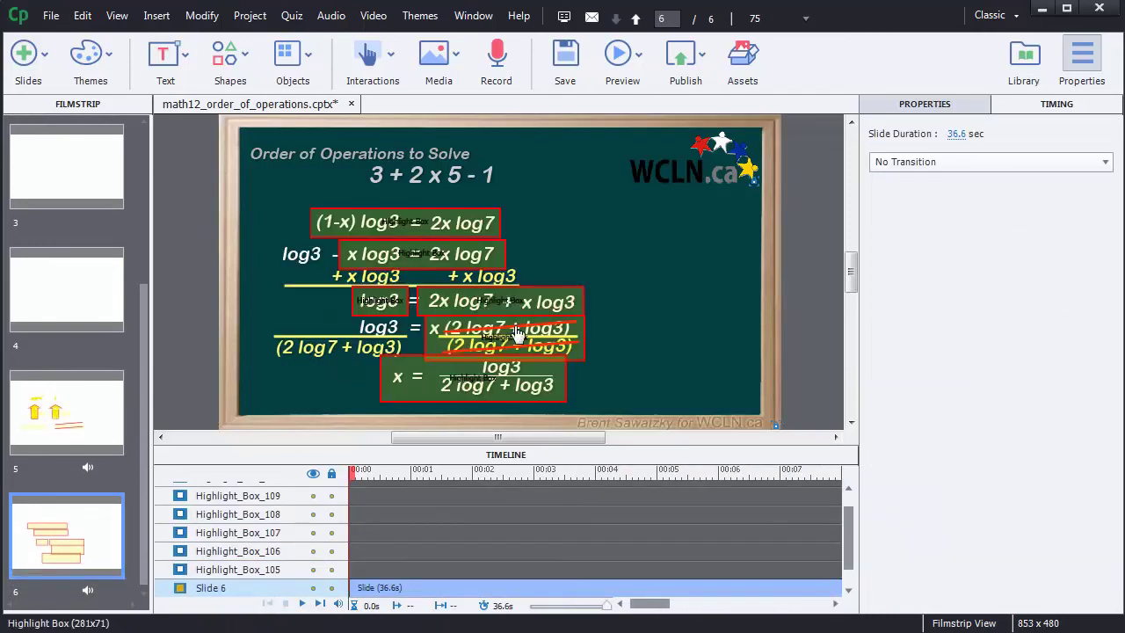
pyautogui.click(393, 231)
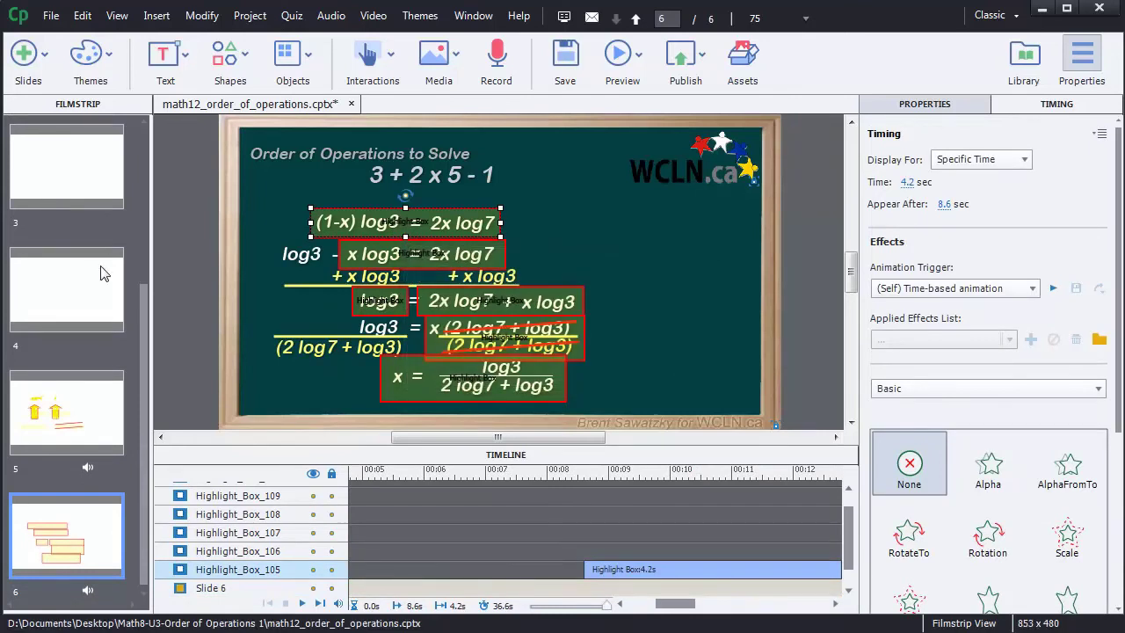
# Paste the highlight box onto slide 1 at 6.6 s and shrink it to cover "3 + 2" in the title expression
pyautogui.moveTo(144, 350); pyautogui.dragTo(145, 177)
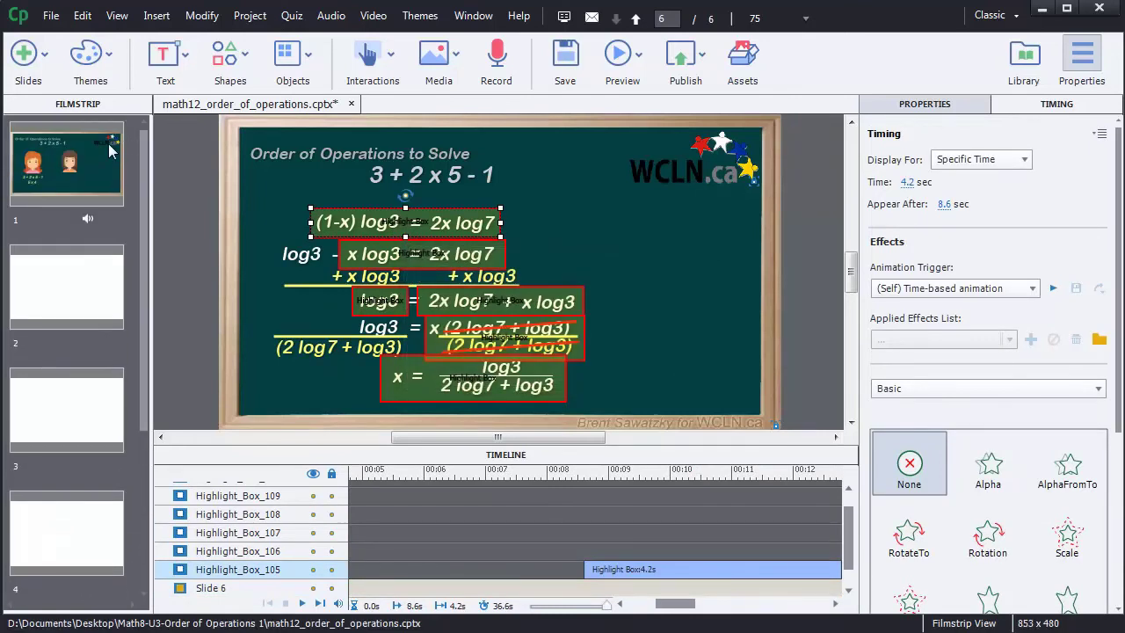
pyautogui.click(90, 169)
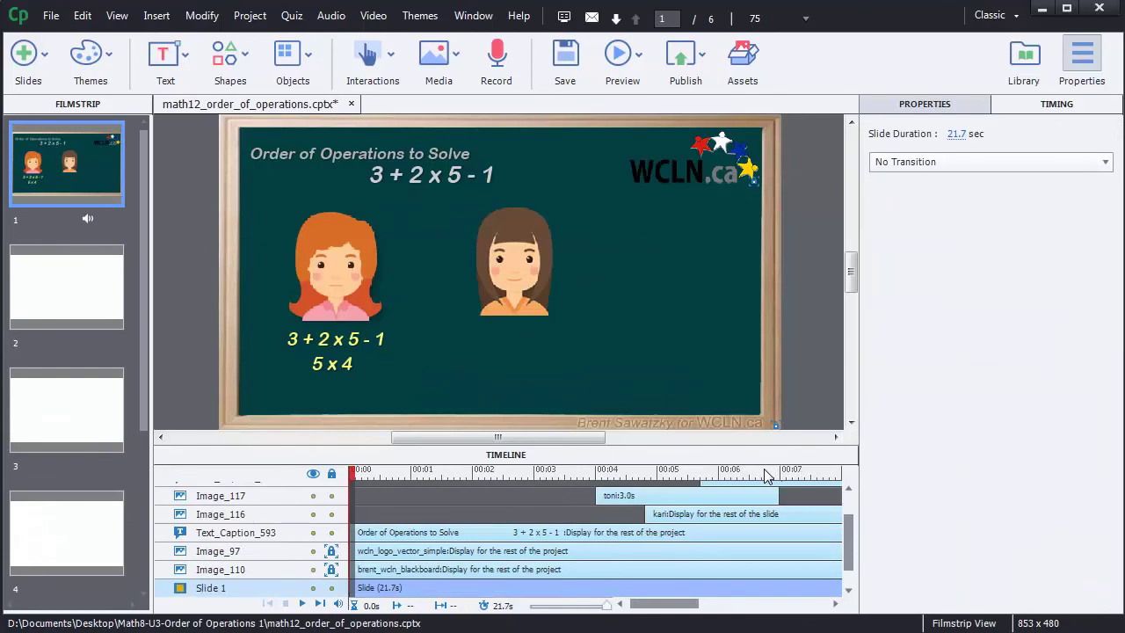
pyautogui.click(754, 473)
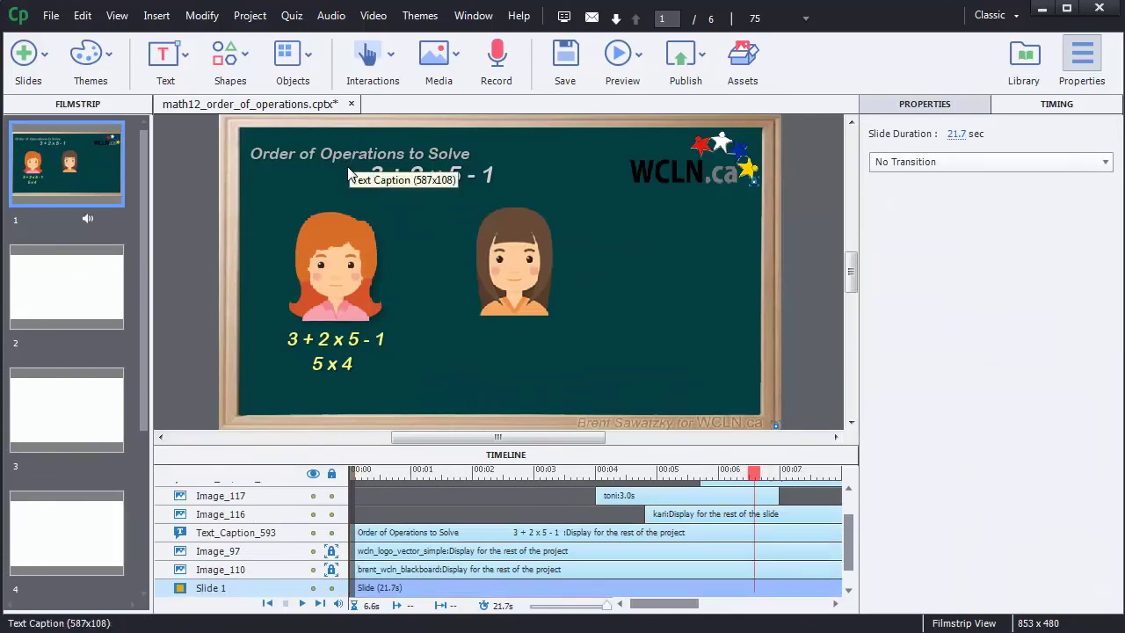
pyautogui.hotkey('ctrl', 'v')
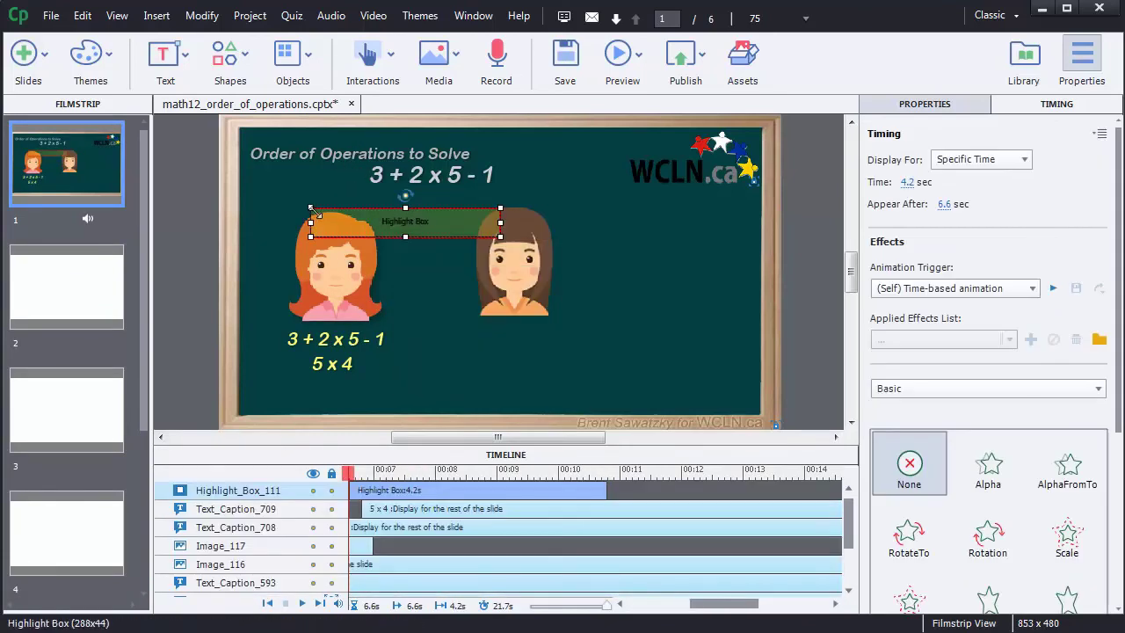
pyautogui.moveTo(308, 206); pyautogui.dragTo(363, 162)
pyautogui.moveTo(500, 237); pyautogui.dragTo(431, 187)
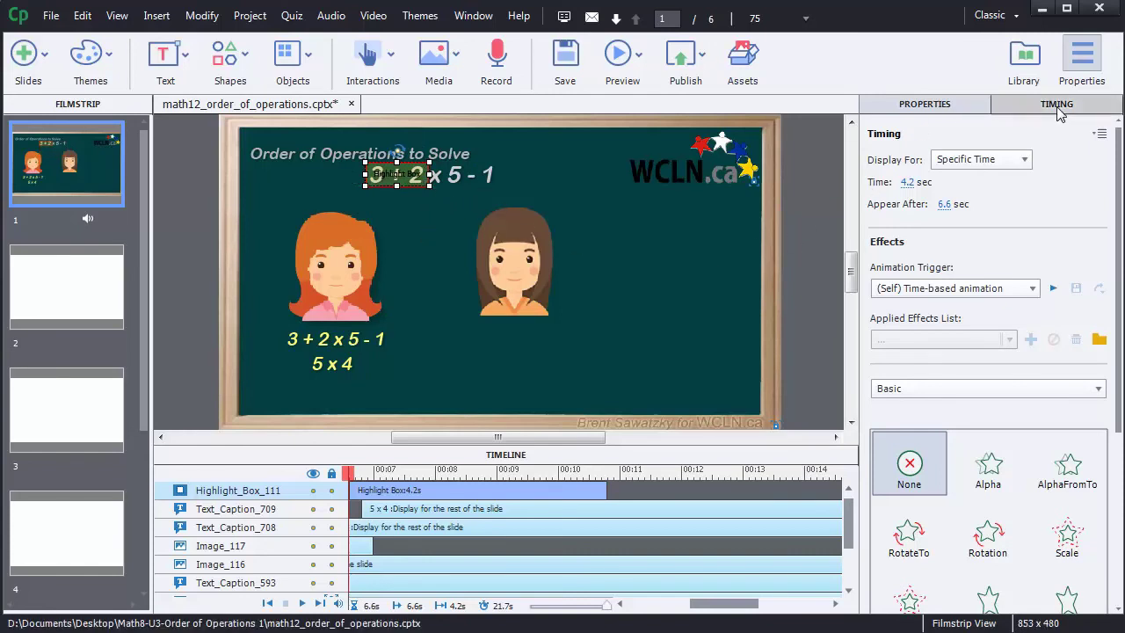
# Keep the highlight box's display on Specific Time and set its Fade In and Out durations to 1 sec each
pyautogui.click(1024, 160)
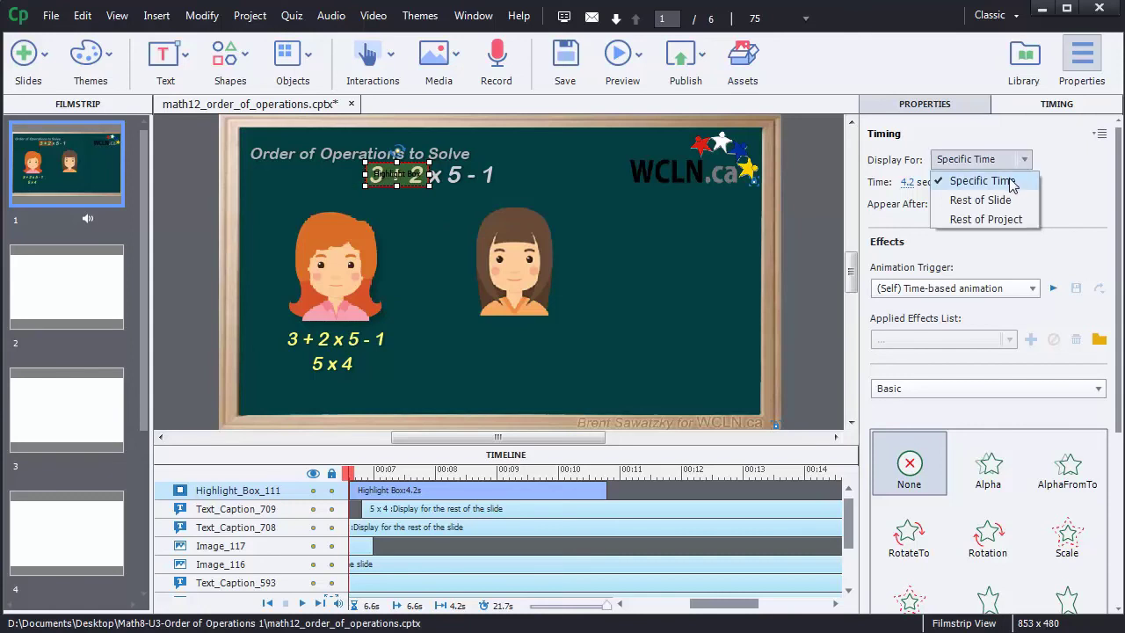
pyautogui.click(1010, 182)
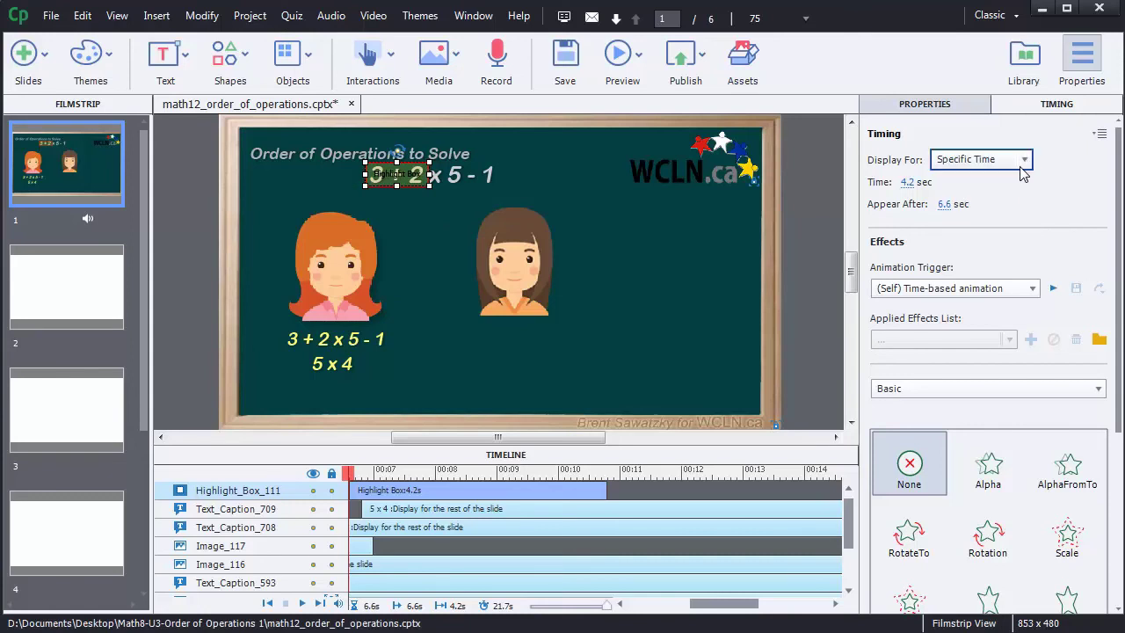
pyautogui.scroll(-3, 1118, 249)
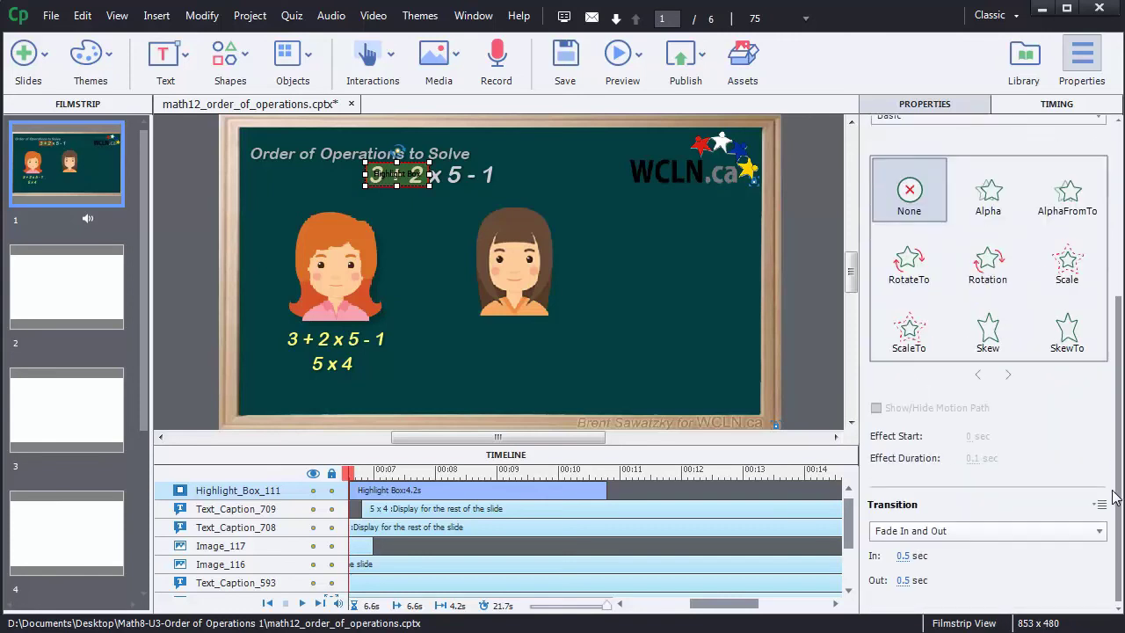
pyautogui.click(902, 557)
pyautogui.write('1')
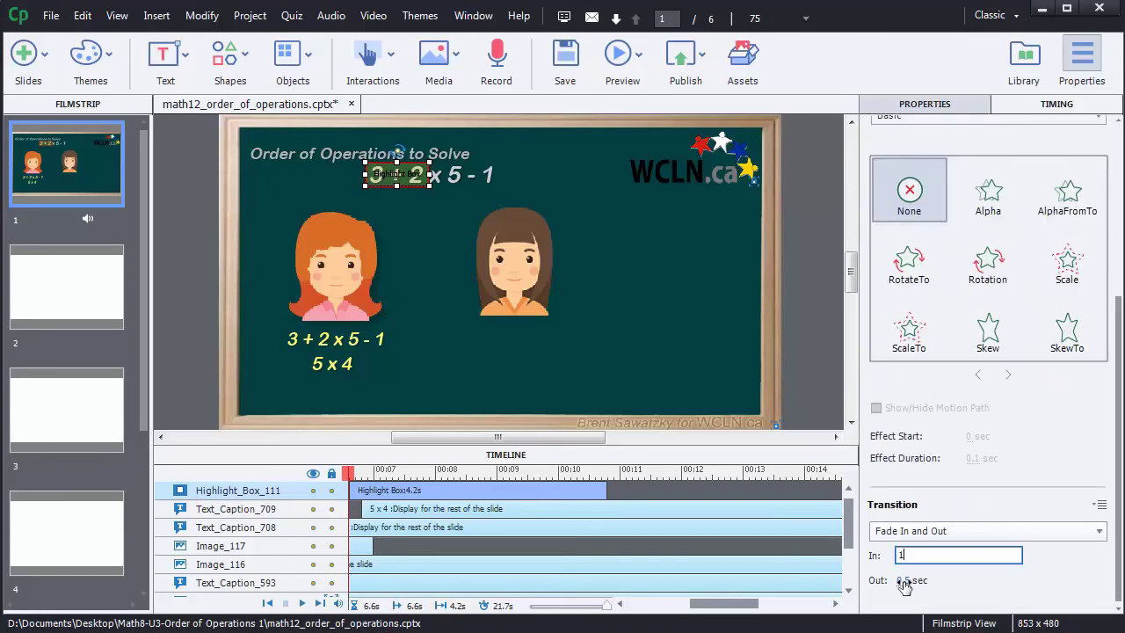
pyautogui.click(902, 580)
pyautogui.write('1')
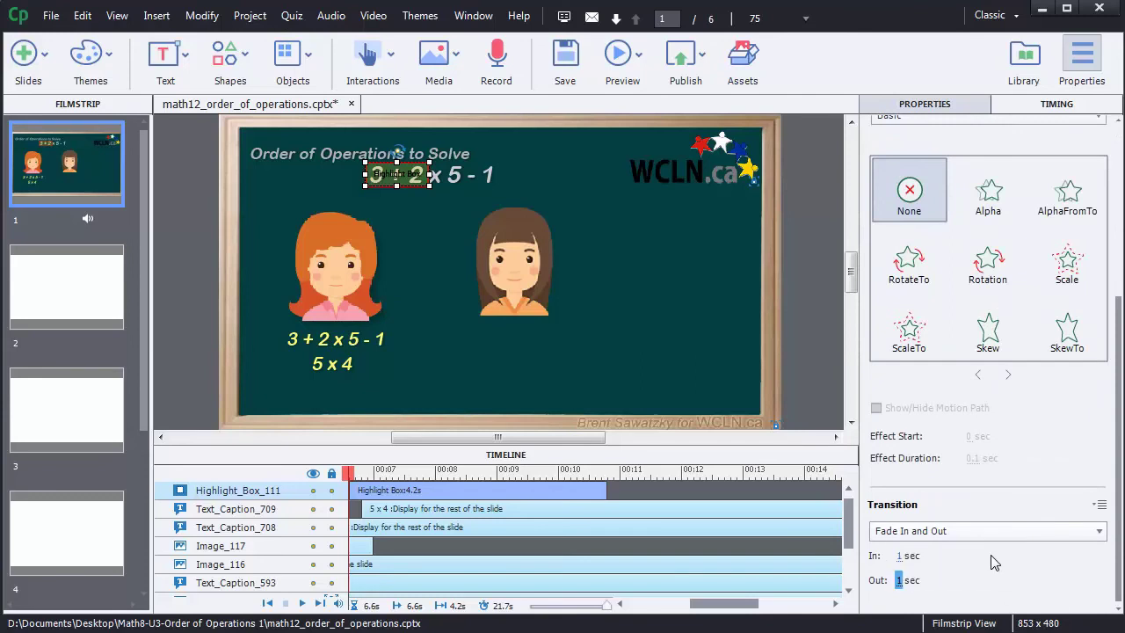
# Retime the "3 + 2" highlight box on the timeline to start at about 8.1 s and last about 2.4 s
pyautogui.press('Return')
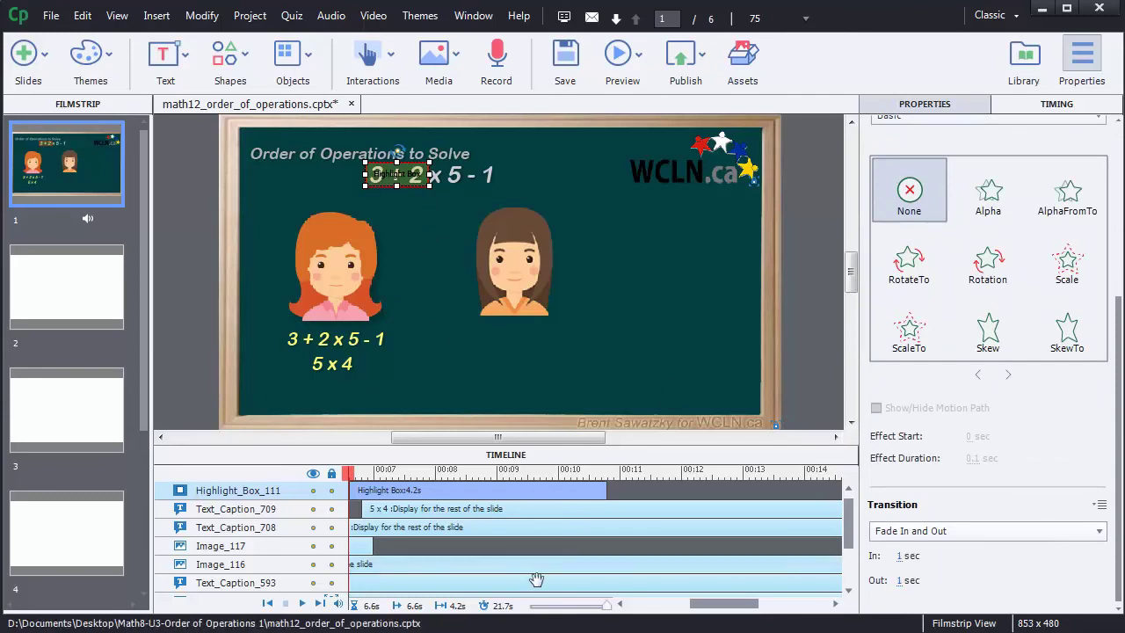
pyautogui.moveTo(714, 609); pyautogui.dragTo(693, 608)
pyautogui.moveTo(493, 489); pyautogui.dragTo(583, 490)
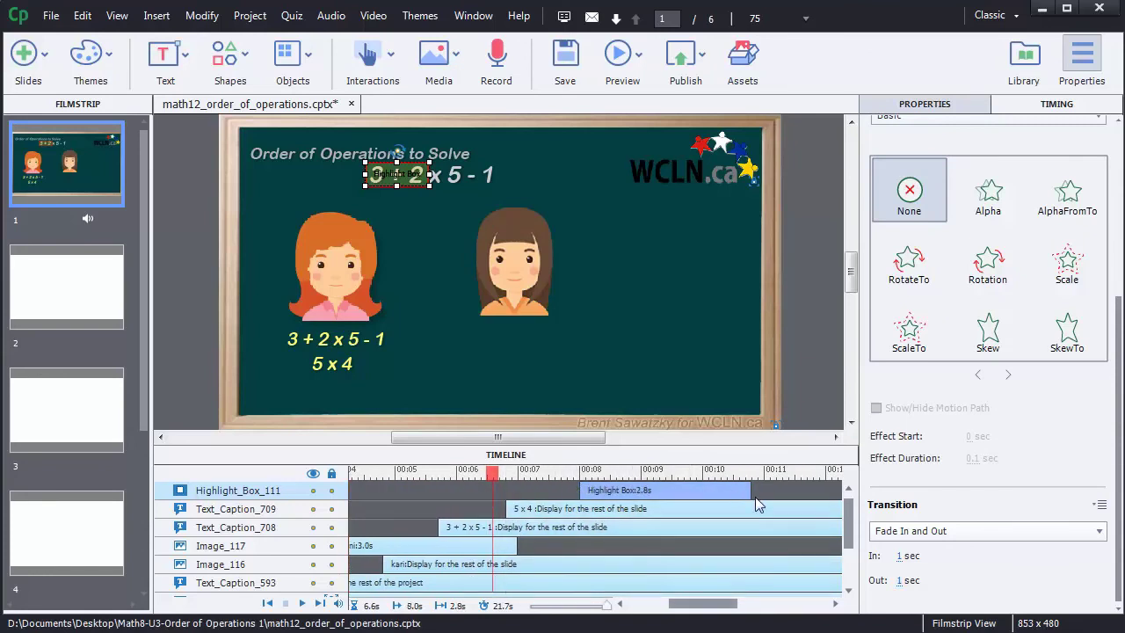
pyautogui.moveTo(753, 492); pyautogui.dragTo(703, 492)
pyautogui.moveTo(602, 492)
pyautogui.mouseDown()
pyautogui.moveTo(640, 486)
pyautogui.moveTo(586, 490)
pyautogui.mouseUp()
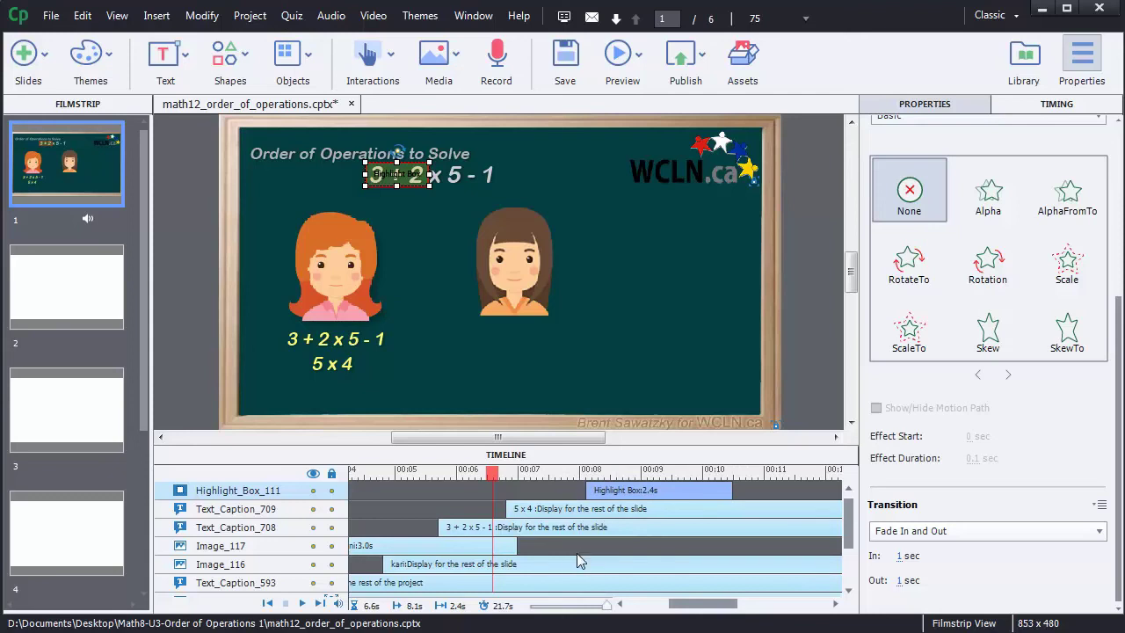
# Look through slides 2, 3 and 4 to examine how slide 1's blackboard background carries across the project
pyautogui.click(450, 367)
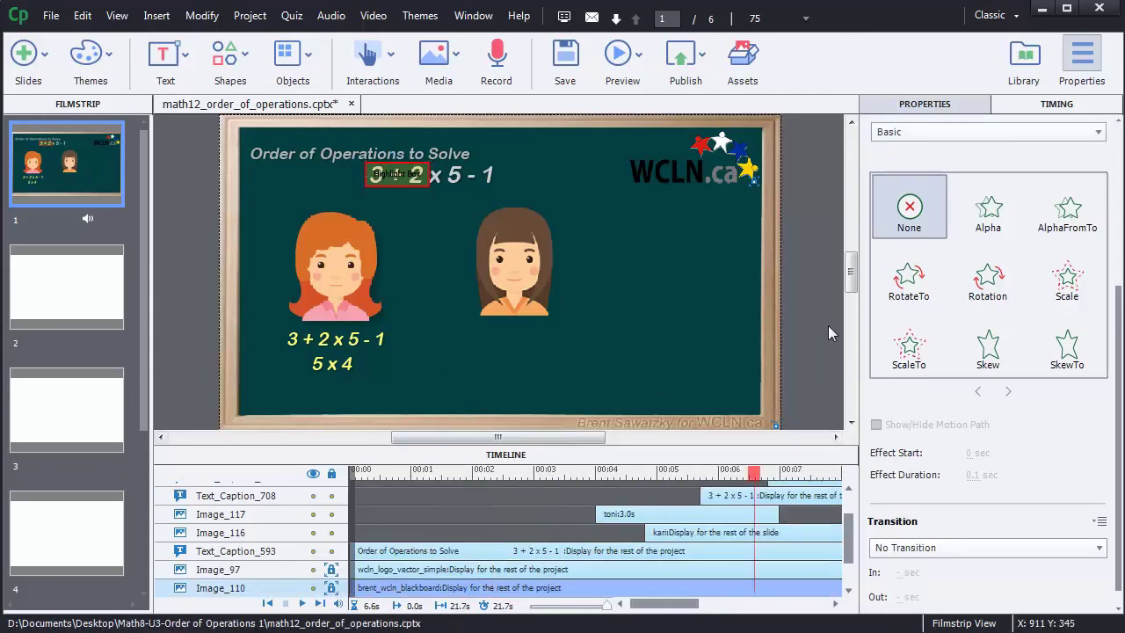
pyautogui.moveTo(850, 274)
pyautogui.mouseDown()
pyautogui.moveTo(850, 360)
pyautogui.moveTo(851, 273)
pyautogui.mouseUp()
pyautogui.scroll(-2, 852, 270)
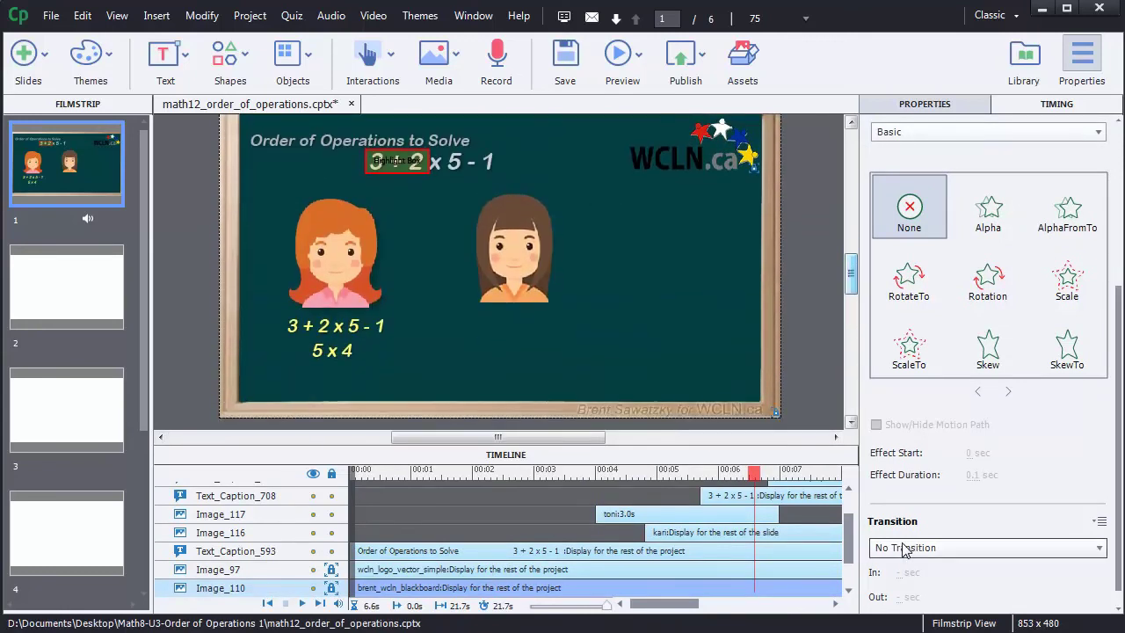
pyautogui.click(110, 318)
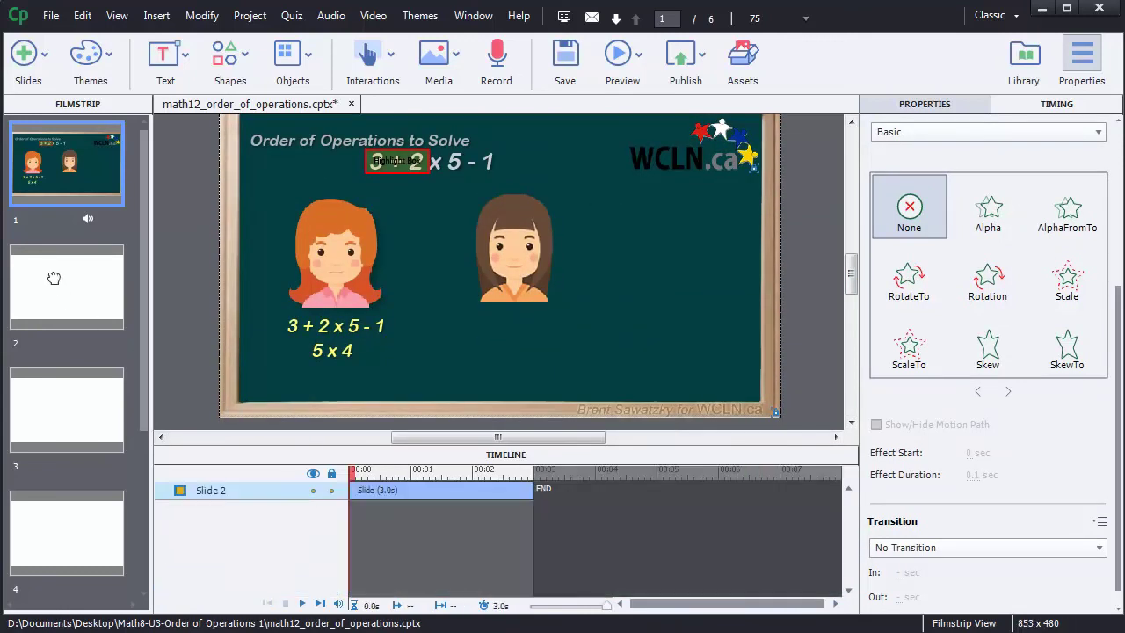
pyautogui.click(61, 439)
pyautogui.click(71, 552)
pyautogui.click(71, 175)
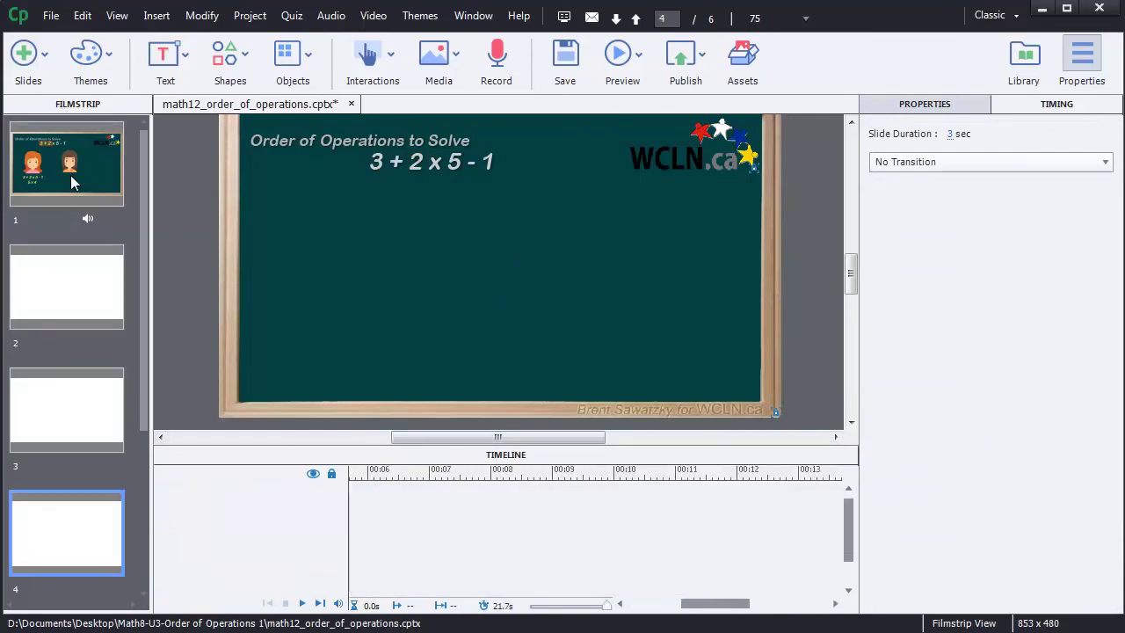
# Examine the Display For options of the blackboard background and the WCLN logo on slide 1
pyautogui.click(369, 570)
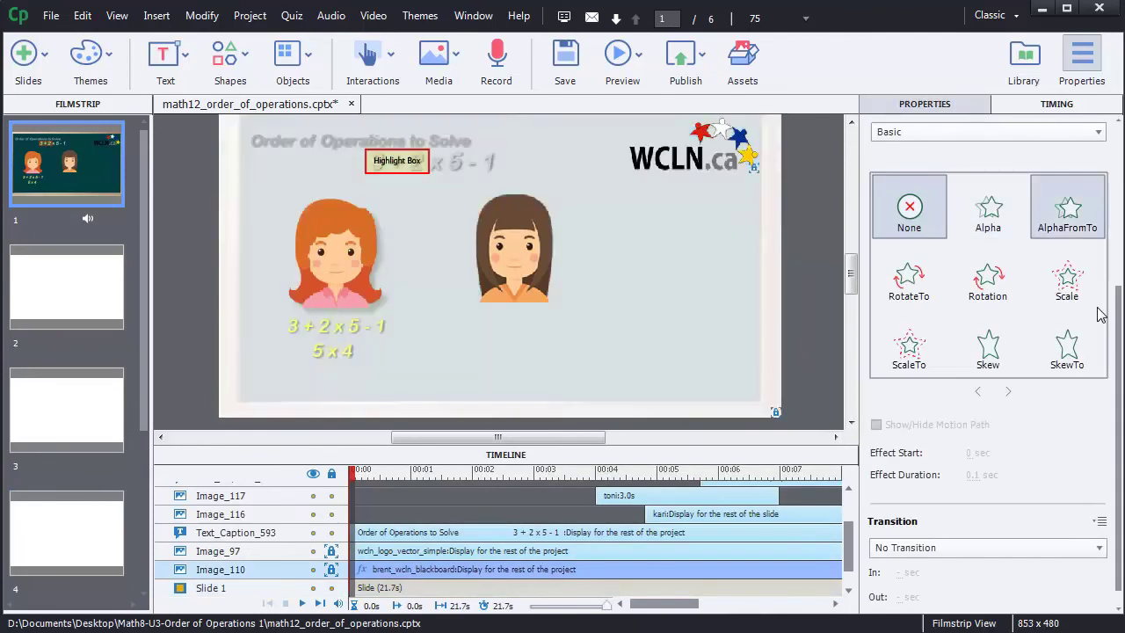
pyautogui.moveTo(1117, 335); pyautogui.dragTo(1118, 139)
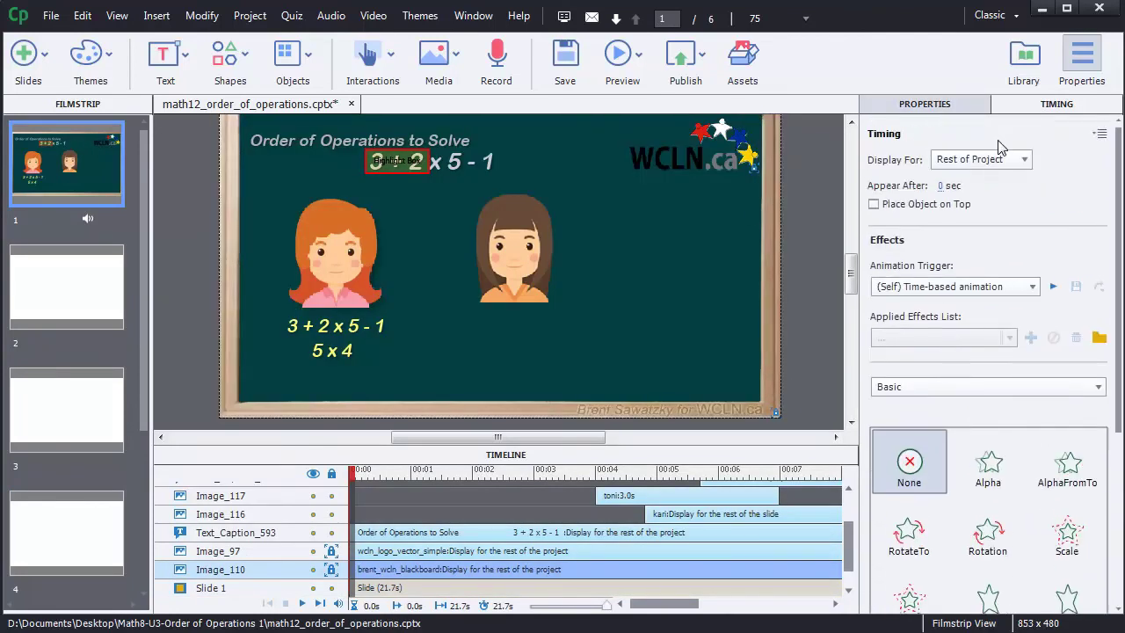
pyautogui.click(1026, 161)
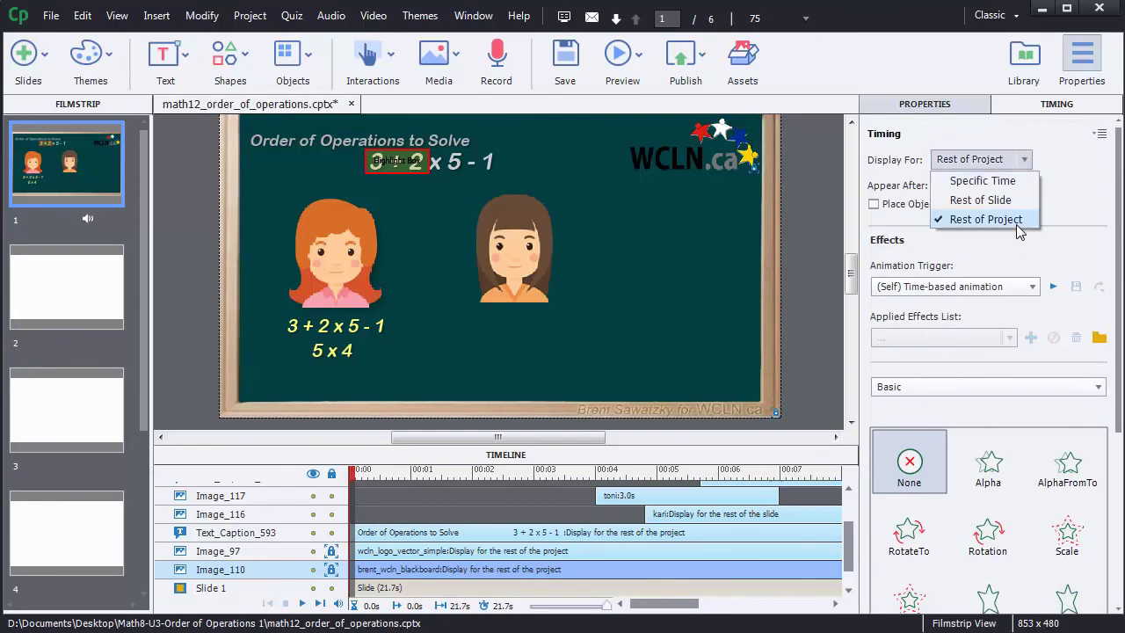
pyautogui.click(1046, 187)
pyautogui.click(690, 154)
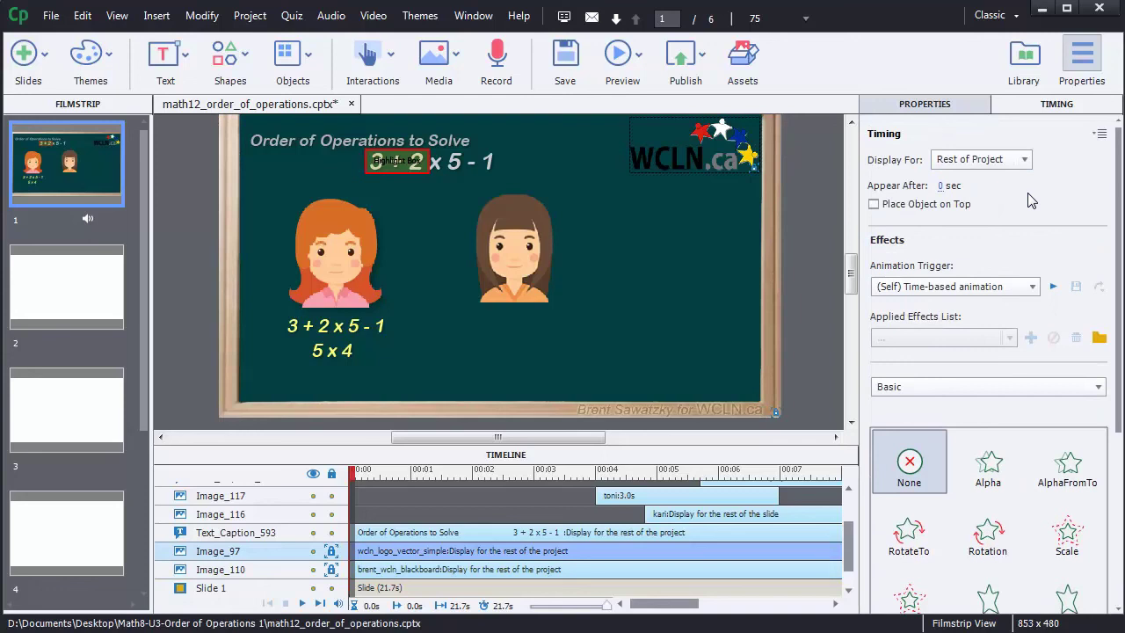
pyautogui.click(1023, 160)
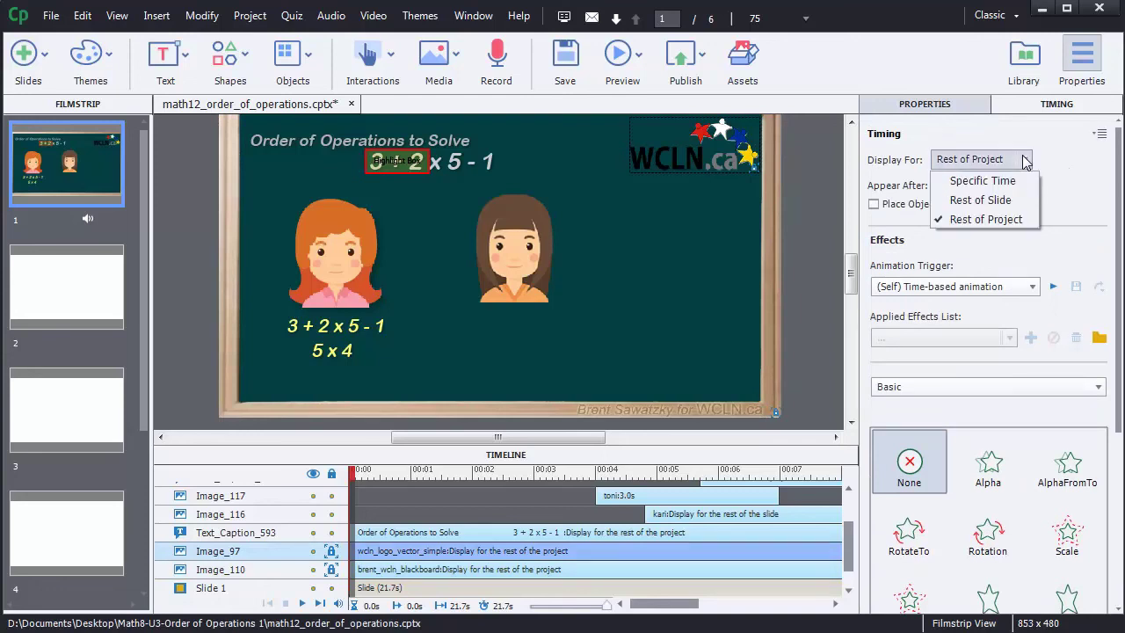
pyautogui.click(1076, 182)
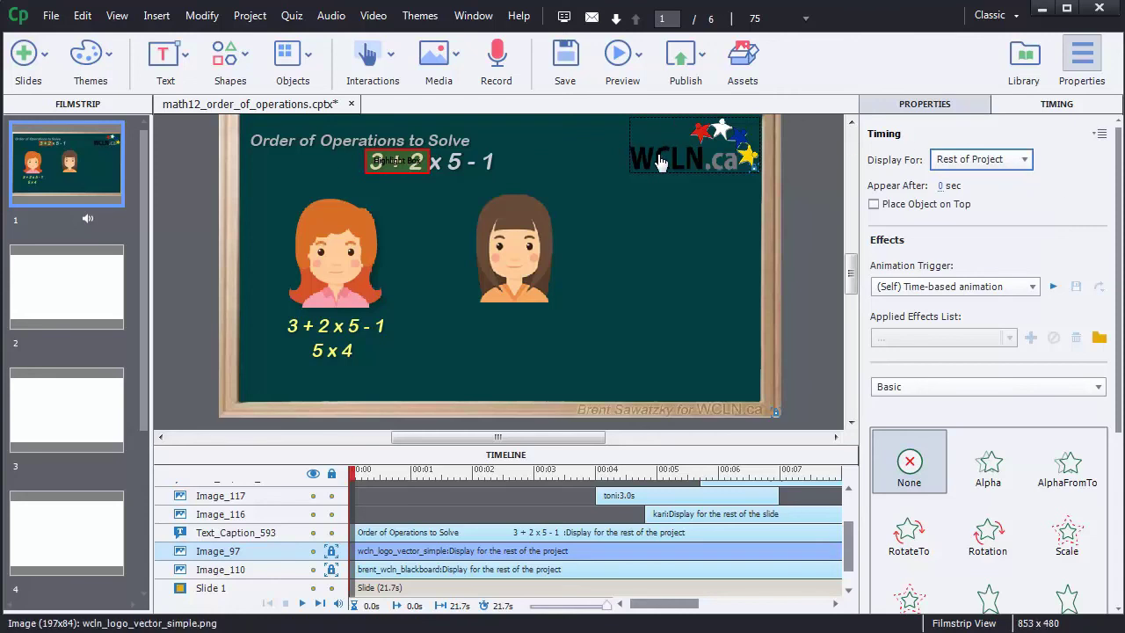
# Try the logo's display duration as Specific Time and Rest of Slide, and return it to Rest of Project
pyautogui.click(1024, 160)
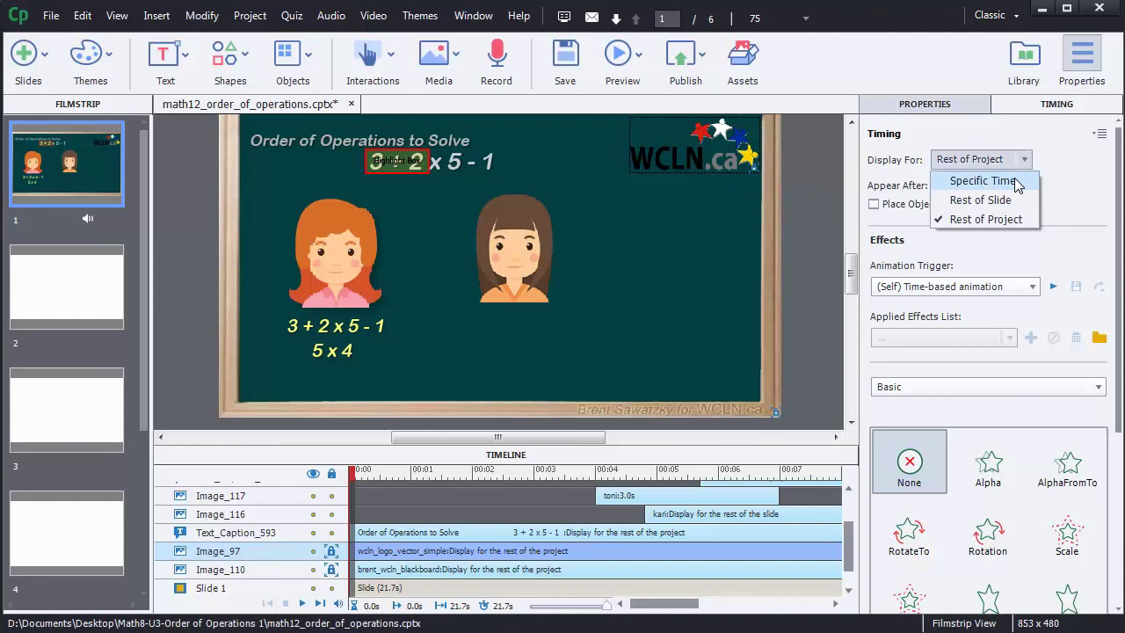
pyautogui.click(983, 180)
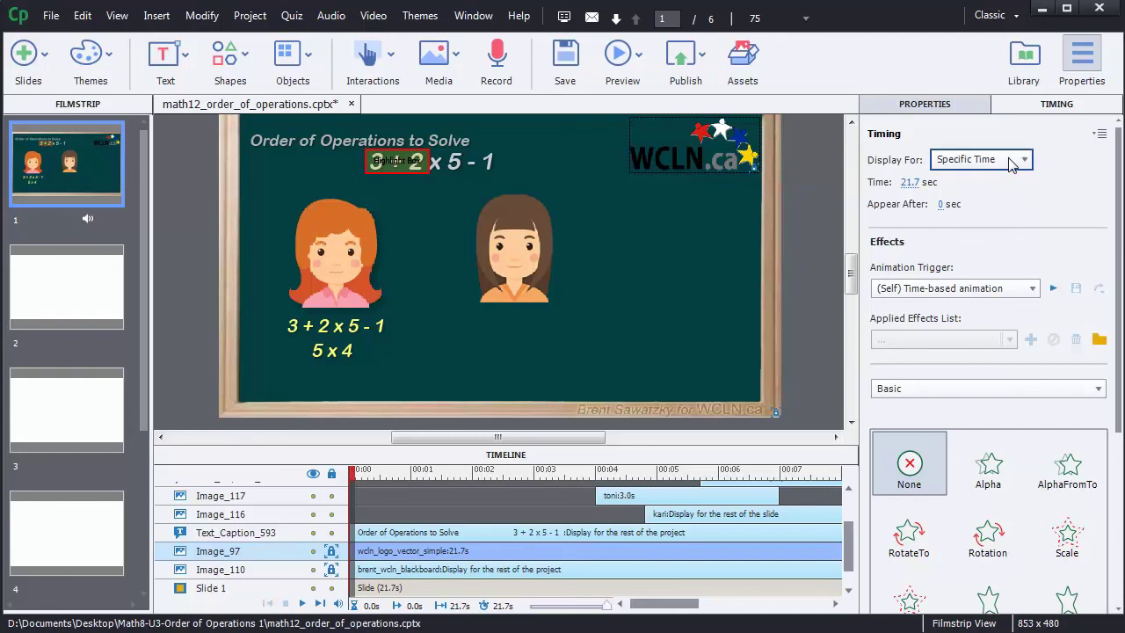
pyautogui.click(1022, 159)
pyautogui.click(996, 202)
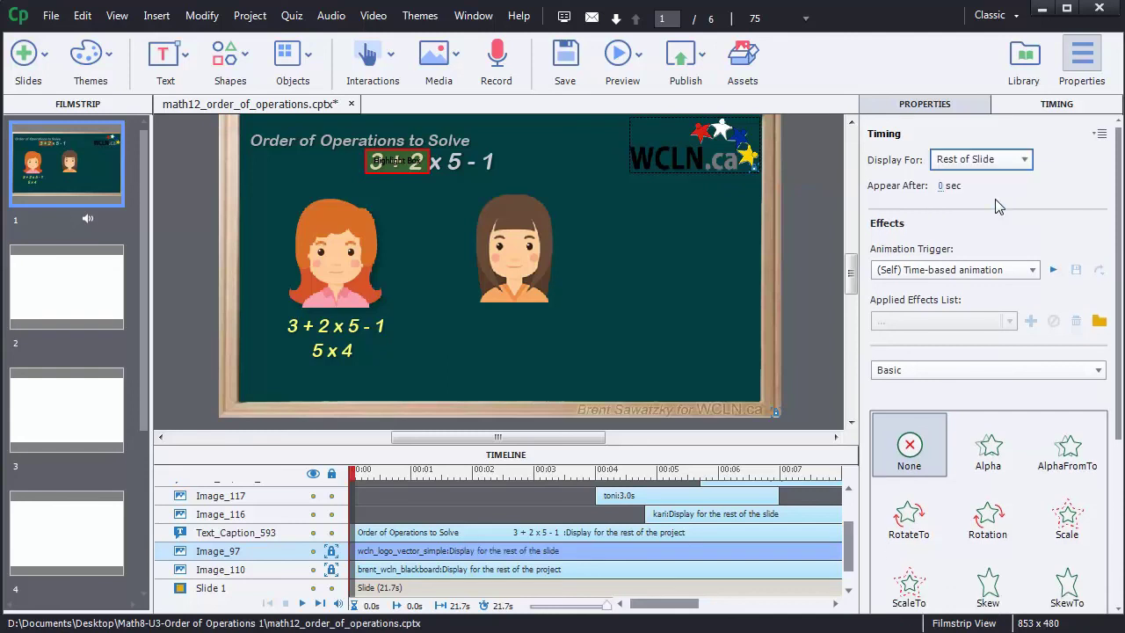
pyautogui.click(1023, 160)
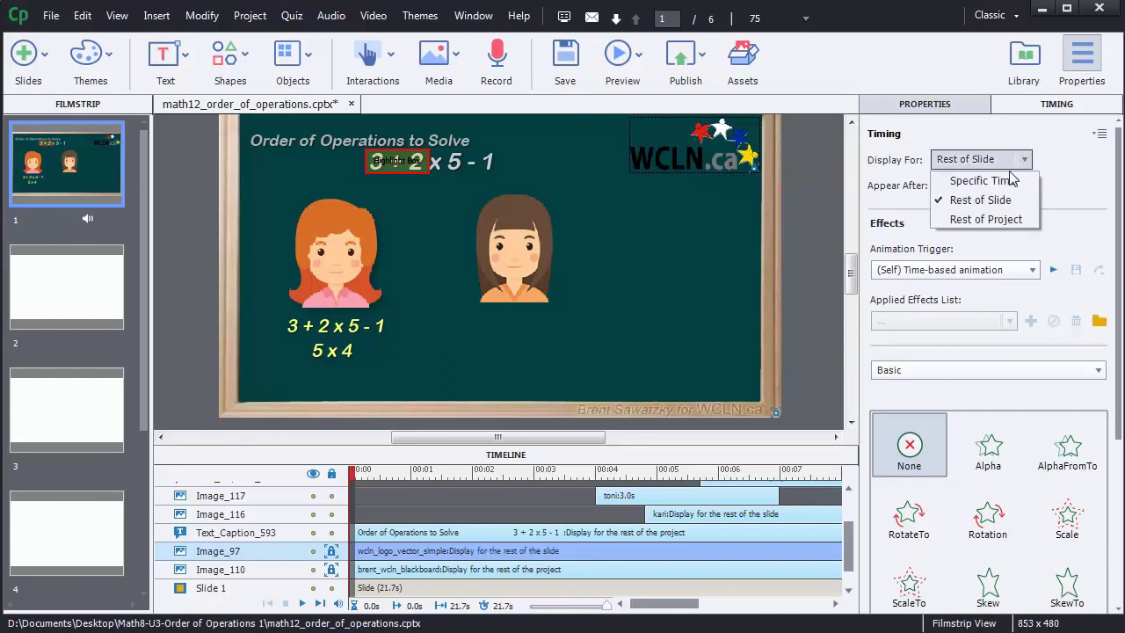
pyautogui.click(1005, 181)
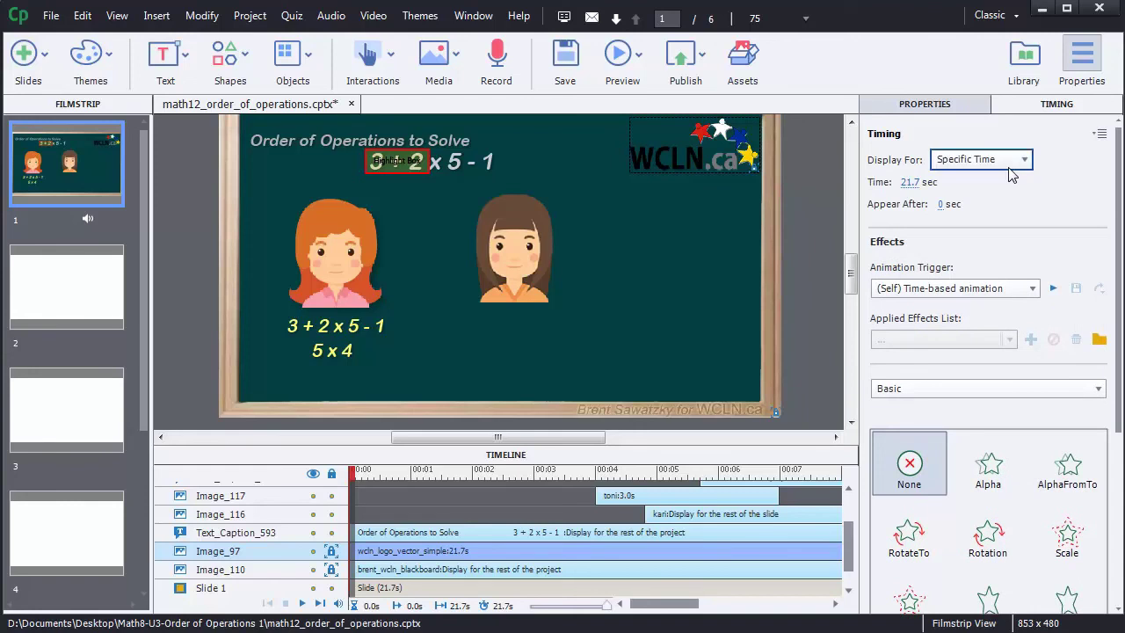
pyautogui.click(1022, 161)
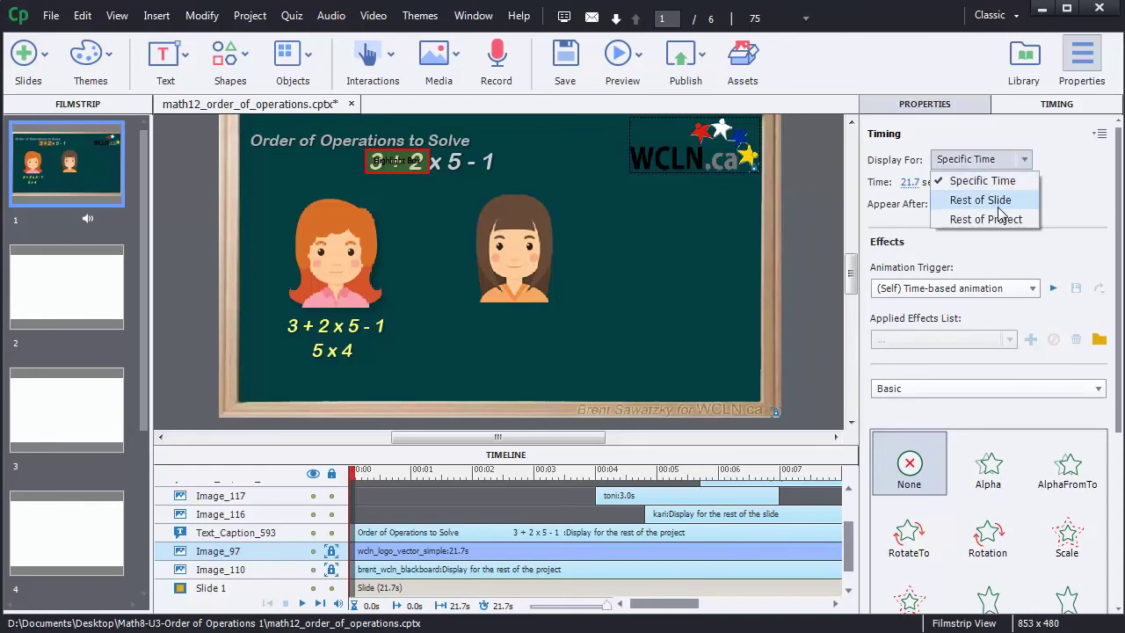
pyautogui.click(999, 220)
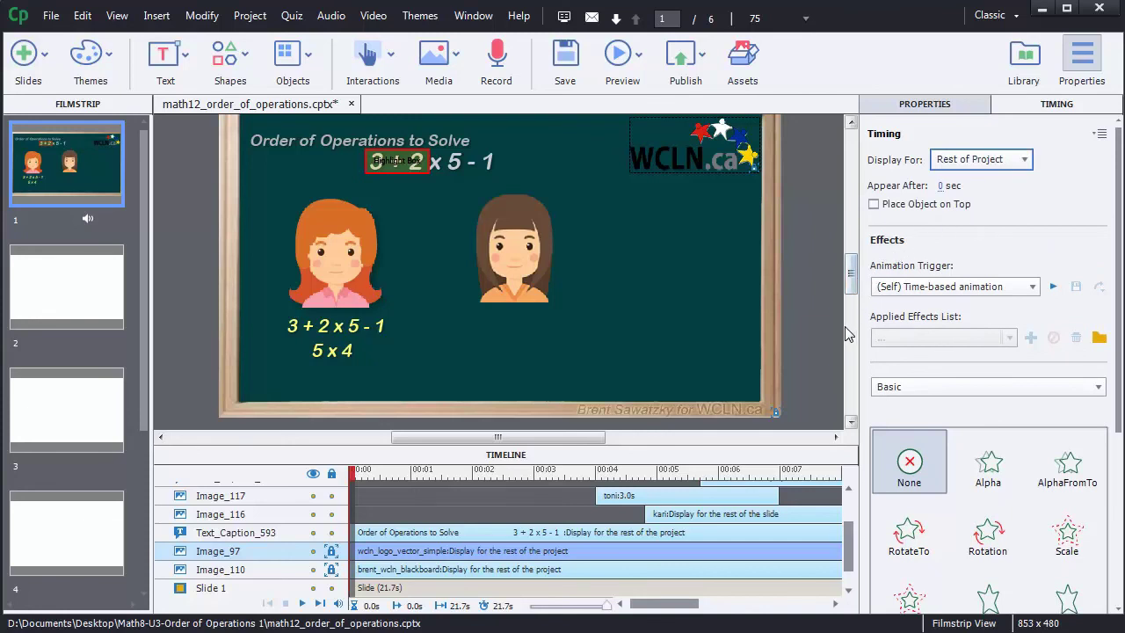
# Give the red-haired girl image a LeftToRight motion path ending between the title expression and the WCLN logo
pyautogui.moveTo(1118, 325); pyautogui.dragTo(1119, 372)
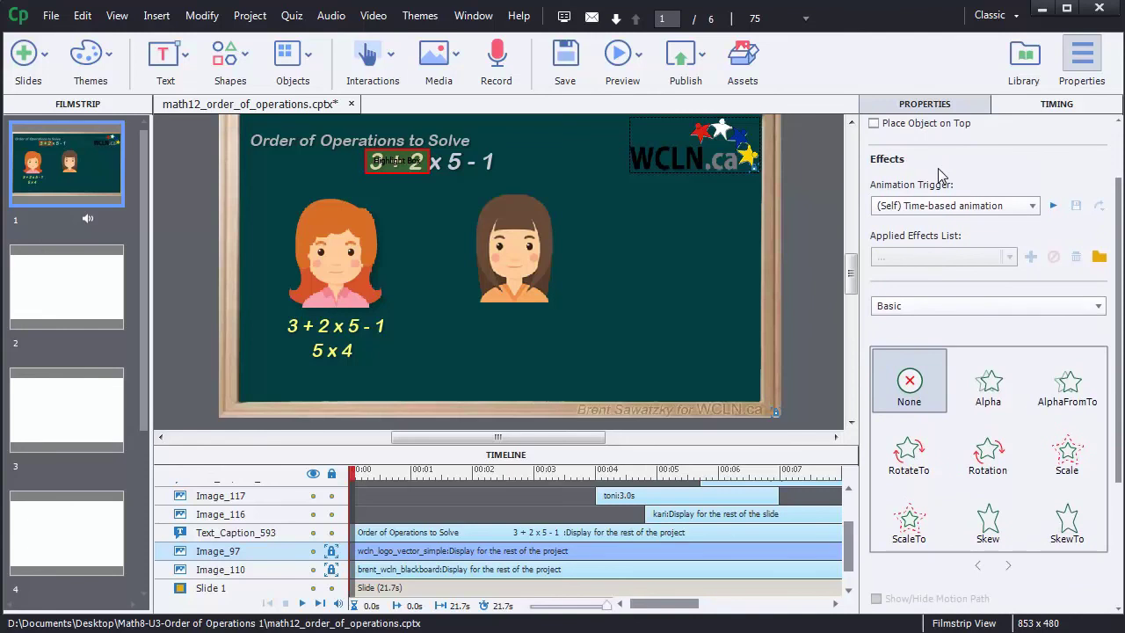
pyautogui.click(314, 233)
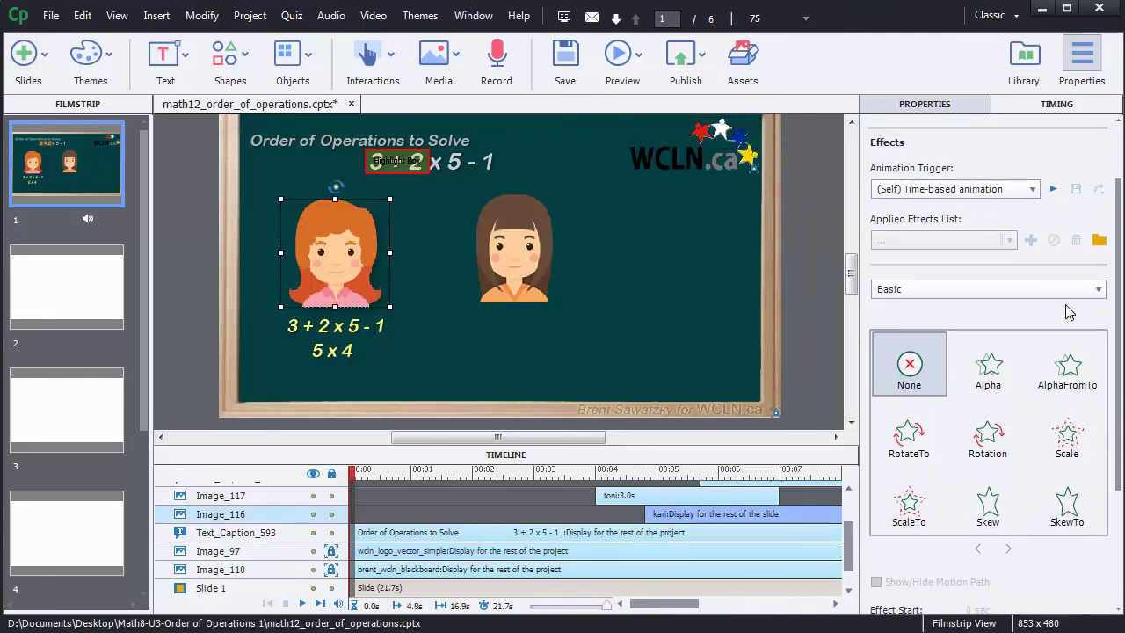
pyautogui.click(1097, 290)
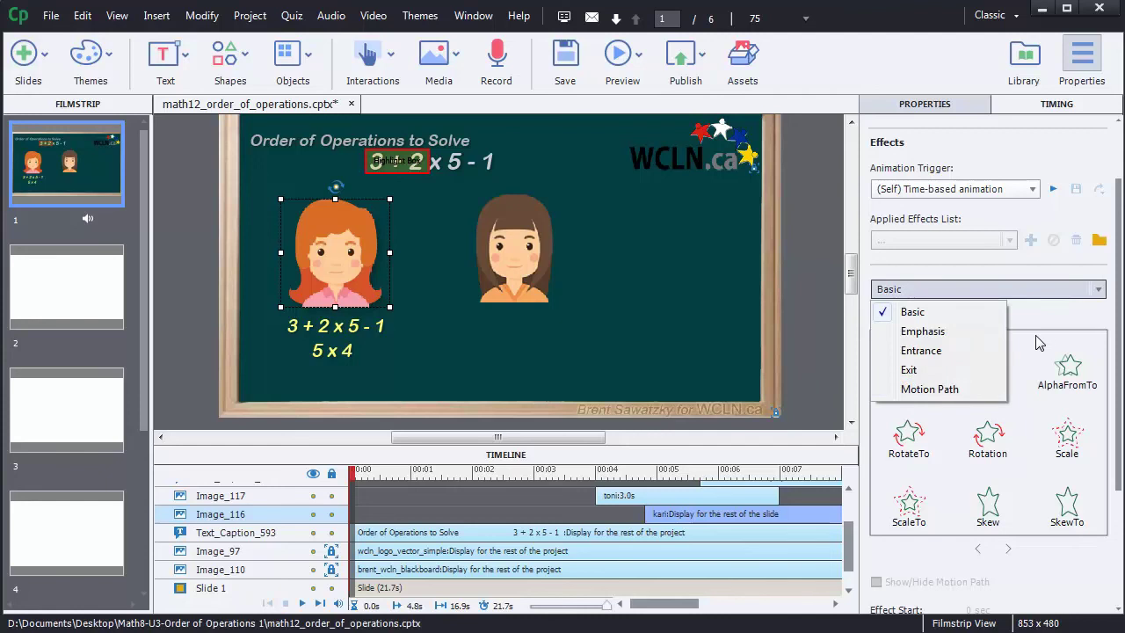
pyautogui.click(931, 388)
pyautogui.click(1081, 451)
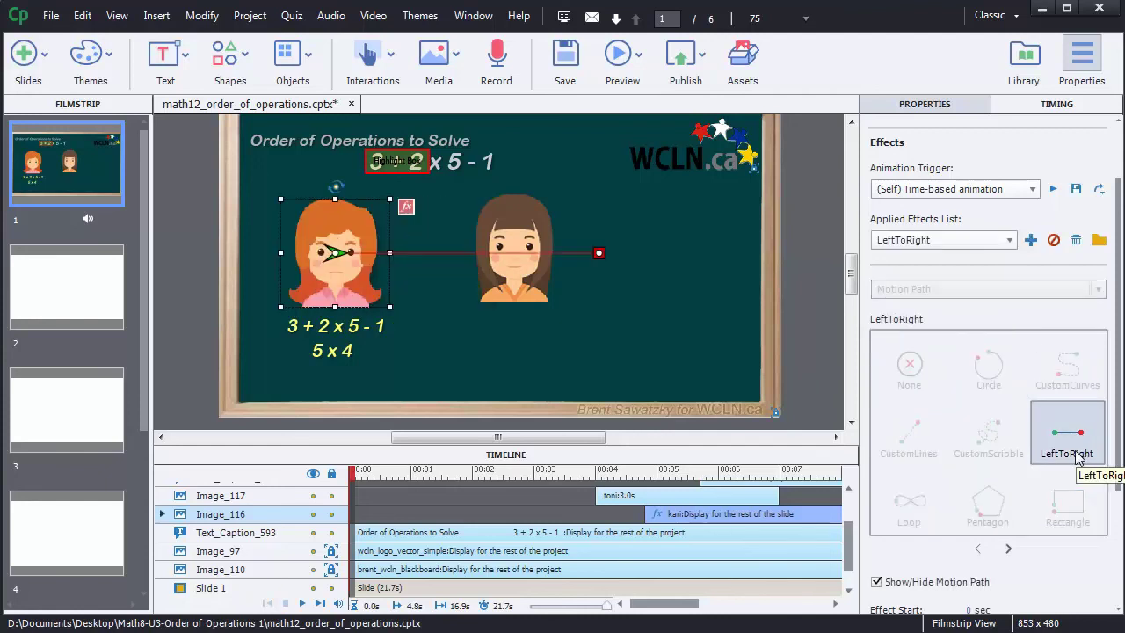
pyautogui.moveTo(598, 255); pyautogui.dragTo(544, 163)
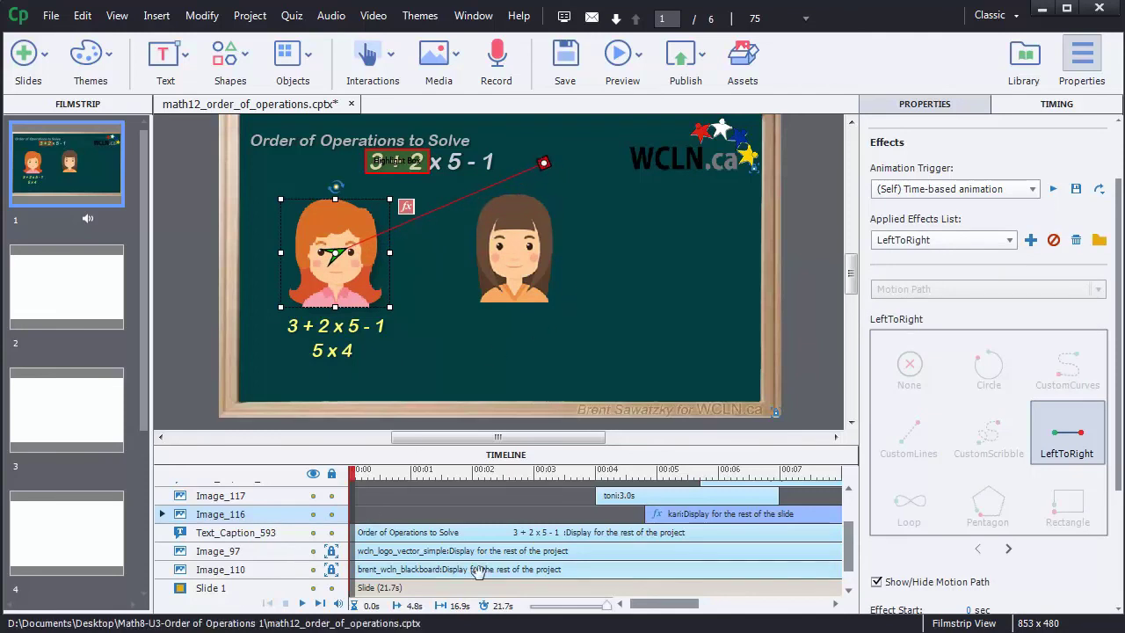
# Place the playhead at about 4.4 s and set the girl's motion path effect start to 10 sec
pyautogui.moveTo(851, 559); pyautogui.dragTo(858, 523)
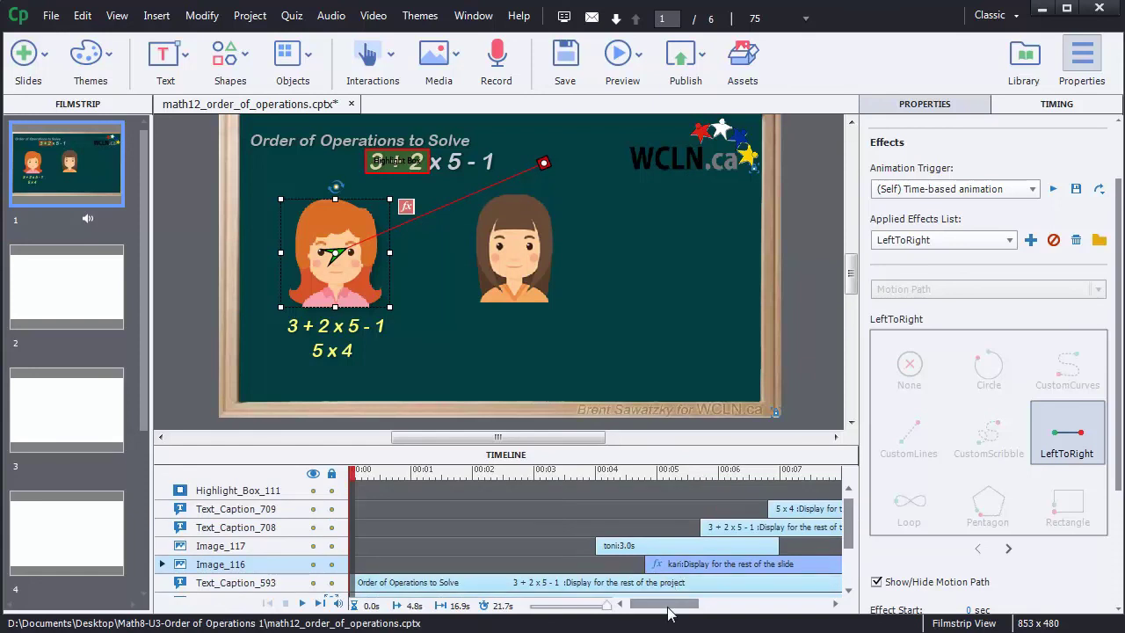
pyautogui.click(625, 471)
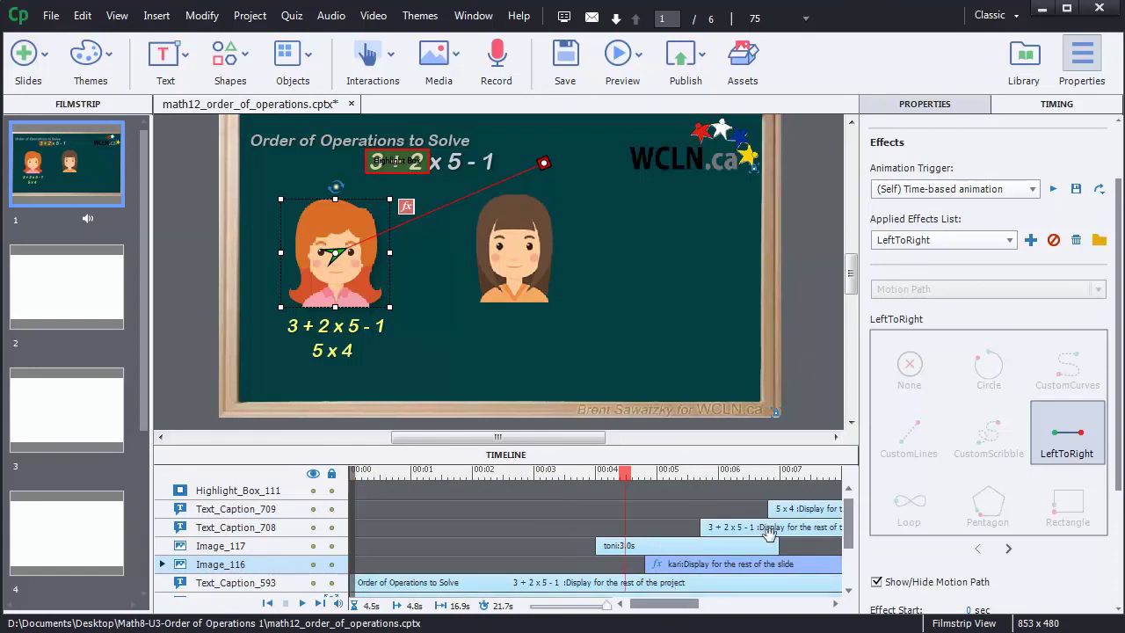
pyautogui.moveTo(1117, 403); pyautogui.dragTo(1117, 508)
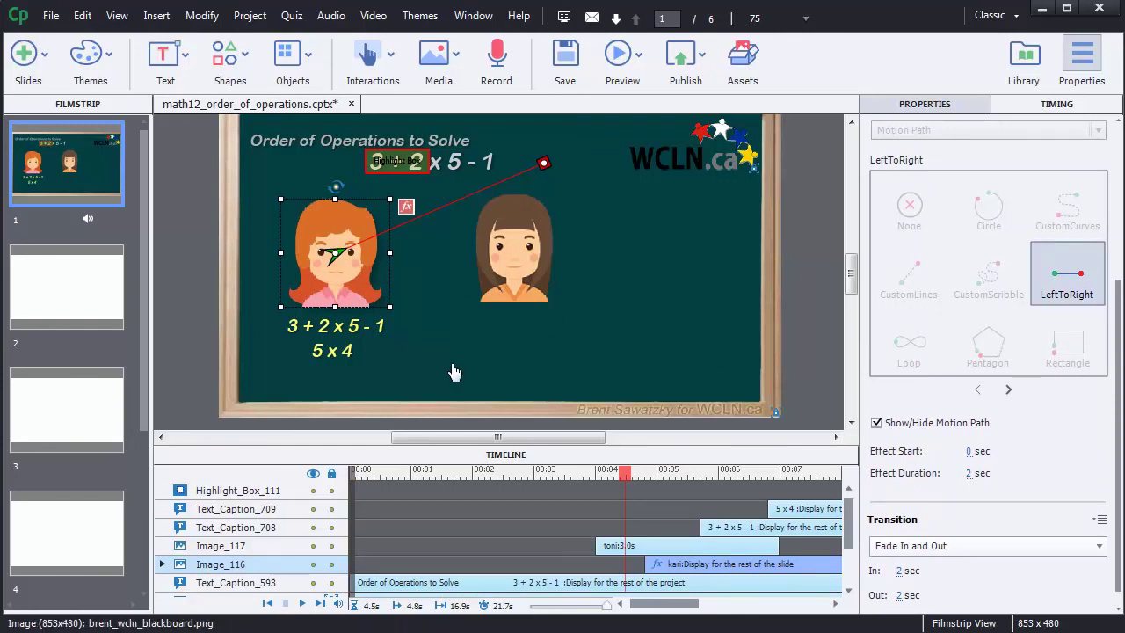
pyautogui.moveTo(624, 472)
pyautogui.mouseDown()
pyautogui.moveTo(761, 473)
pyautogui.moveTo(621, 474)
pyautogui.mouseUp()
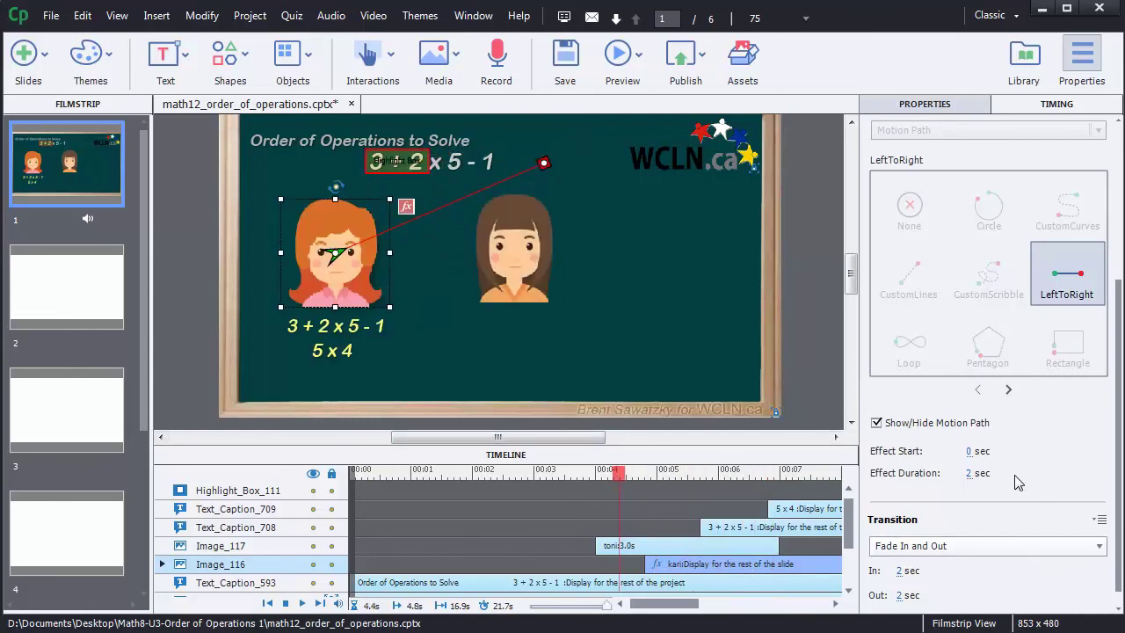
pyautogui.click(969, 453)
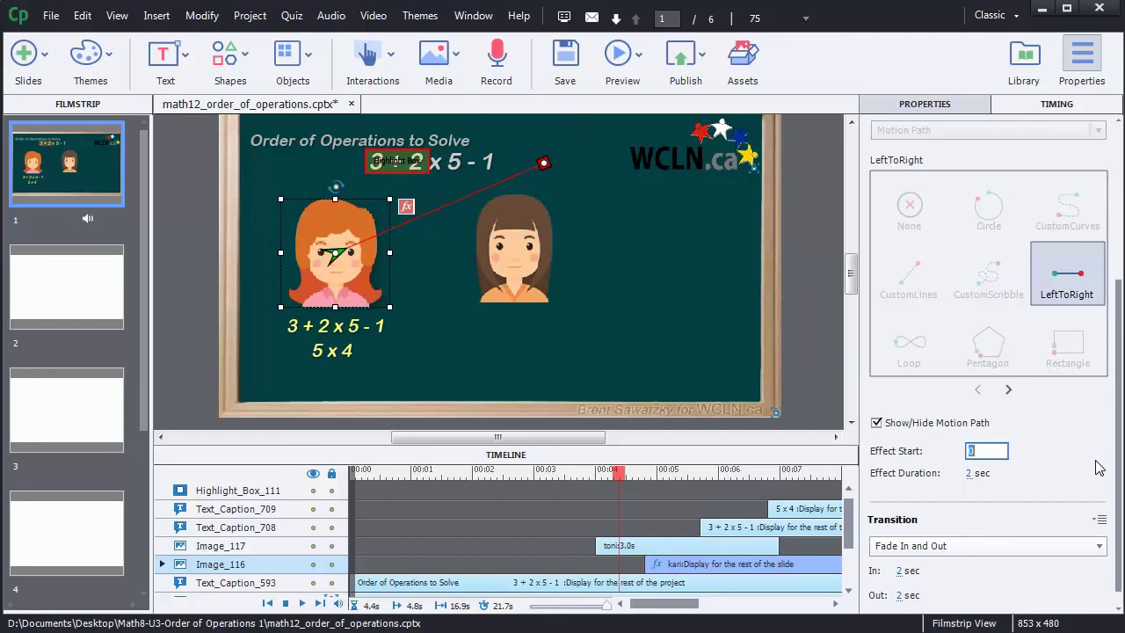
pyautogui.write('10')
pyautogui.press('Return')
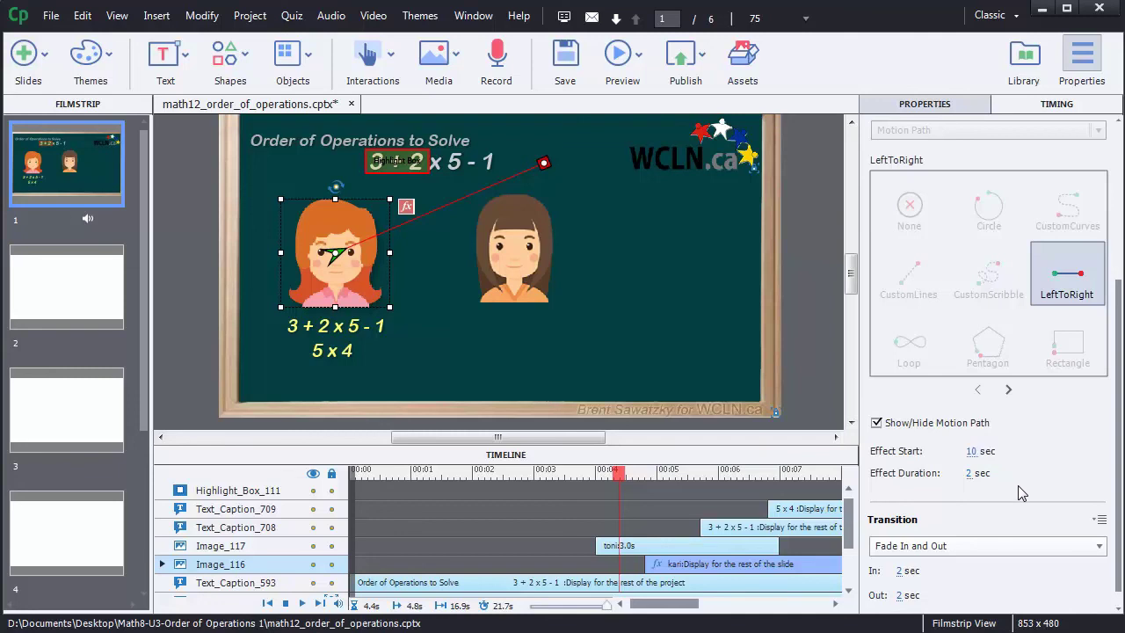
# Try an effect duration of 1 sec for the girl's motion path
pyautogui.click(969, 474)
pyautogui.write('1')
pyautogui.press('Return')
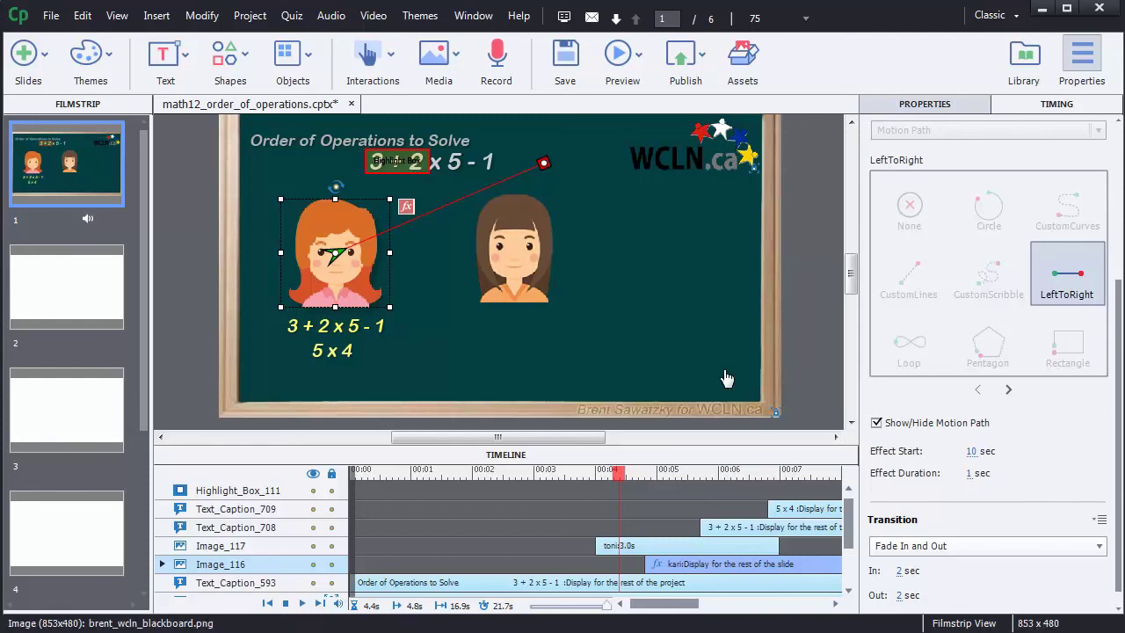
# Set the effect duration of the girl's motion path to 4 sec
pyautogui.click(970, 475)
pyautogui.write('4')
pyautogui.press('Return')
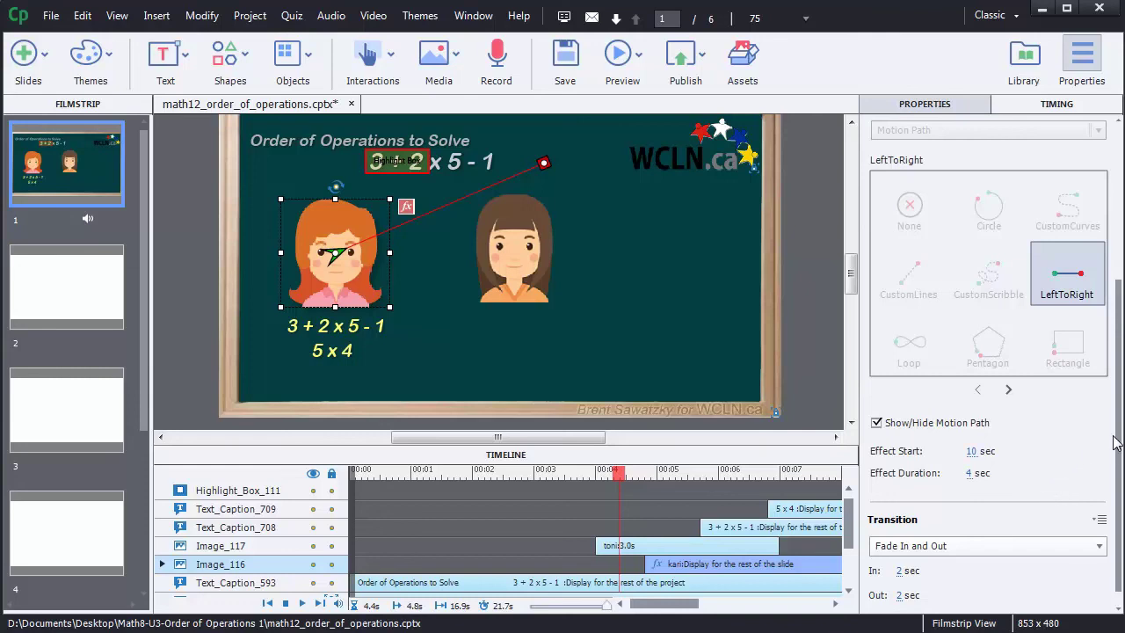
# Check which effects are applied to the red-haired girl image
pyautogui.scroll(2, 1118, 421)
pyautogui.scroll(4, 1081, 309)
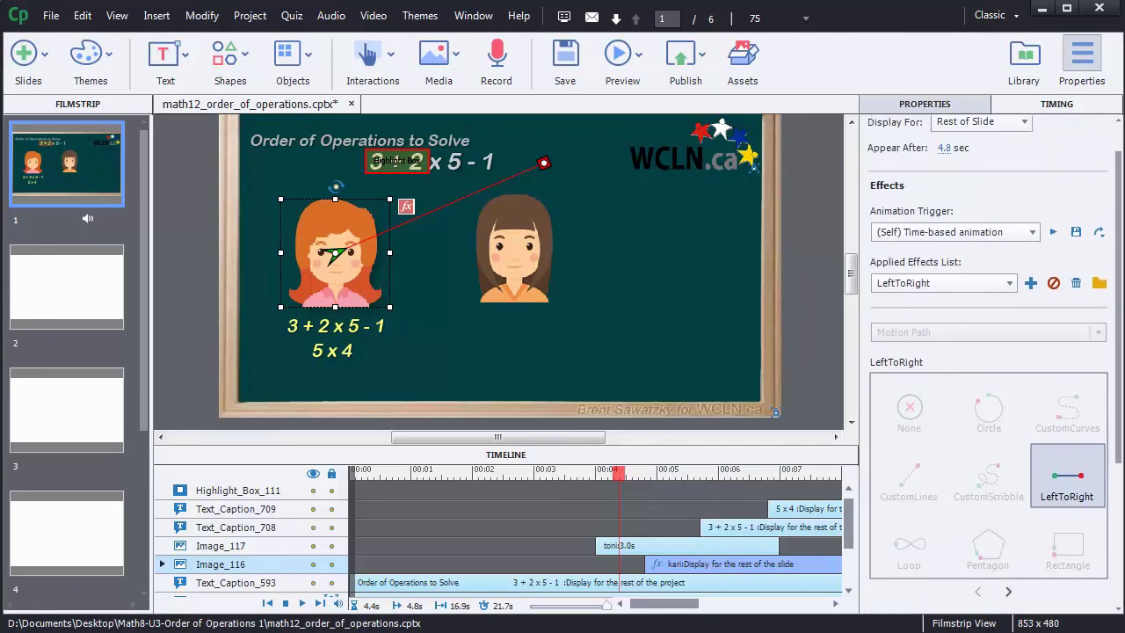
pyautogui.click(1009, 321)
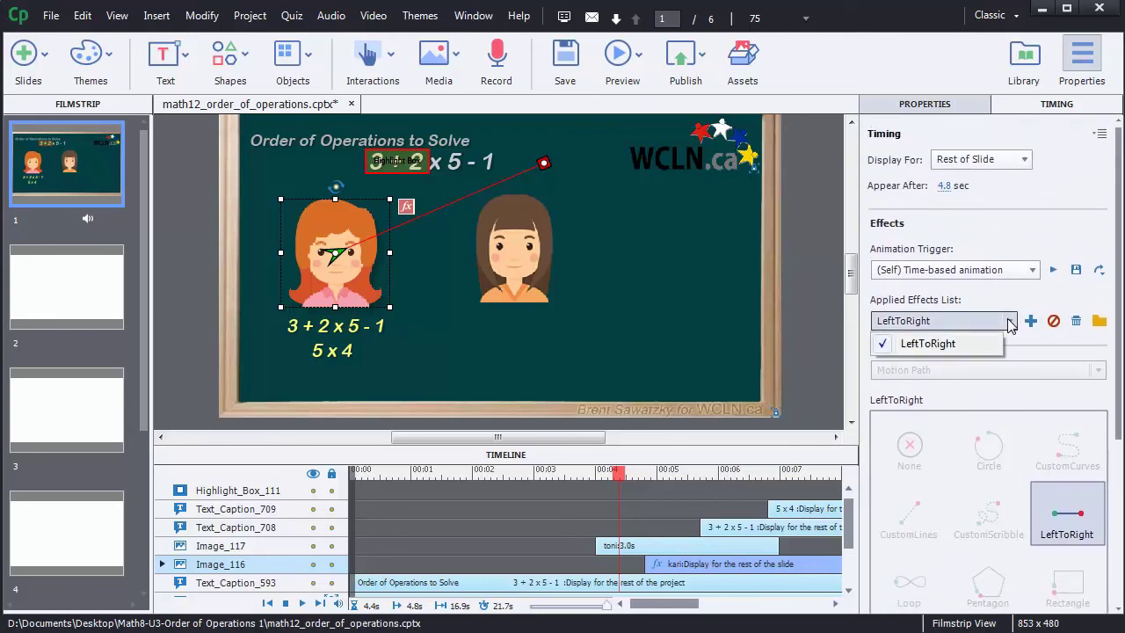
pyautogui.click(1009, 322)
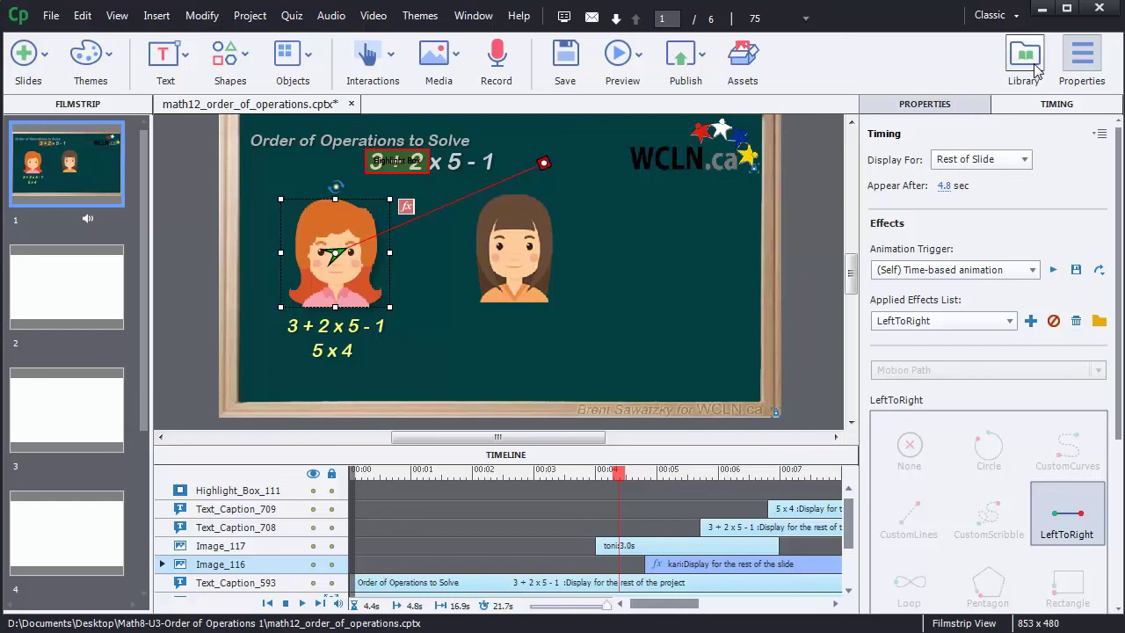
# Delete all unused items from the project library and return to the image's properties
pyautogui.click(1024, 61)
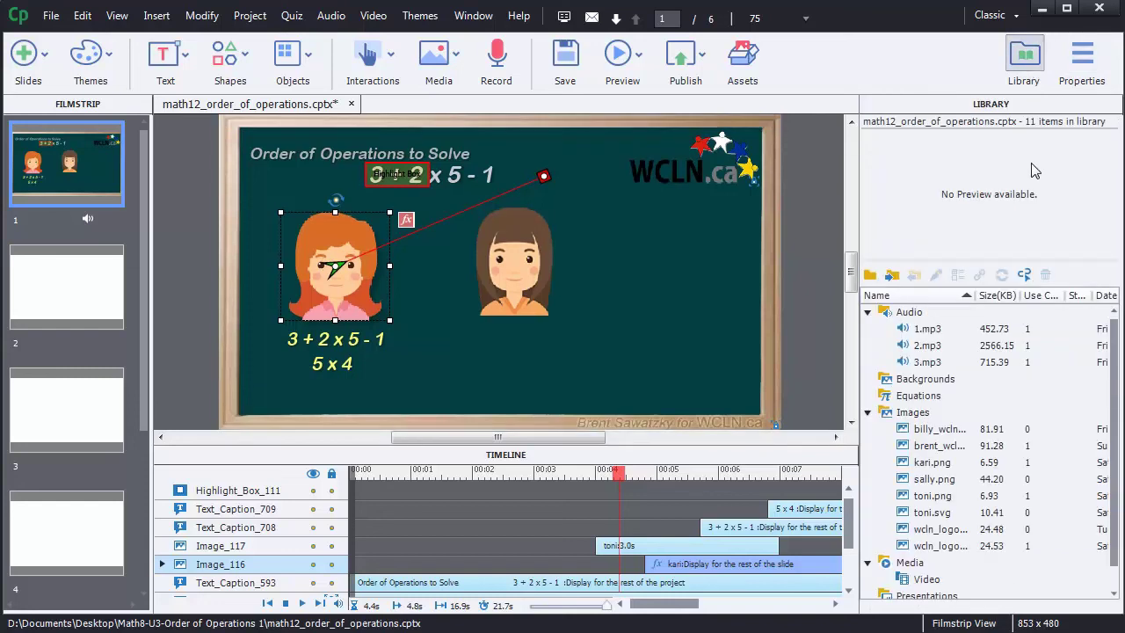
pyautogui.click(1023, 275)
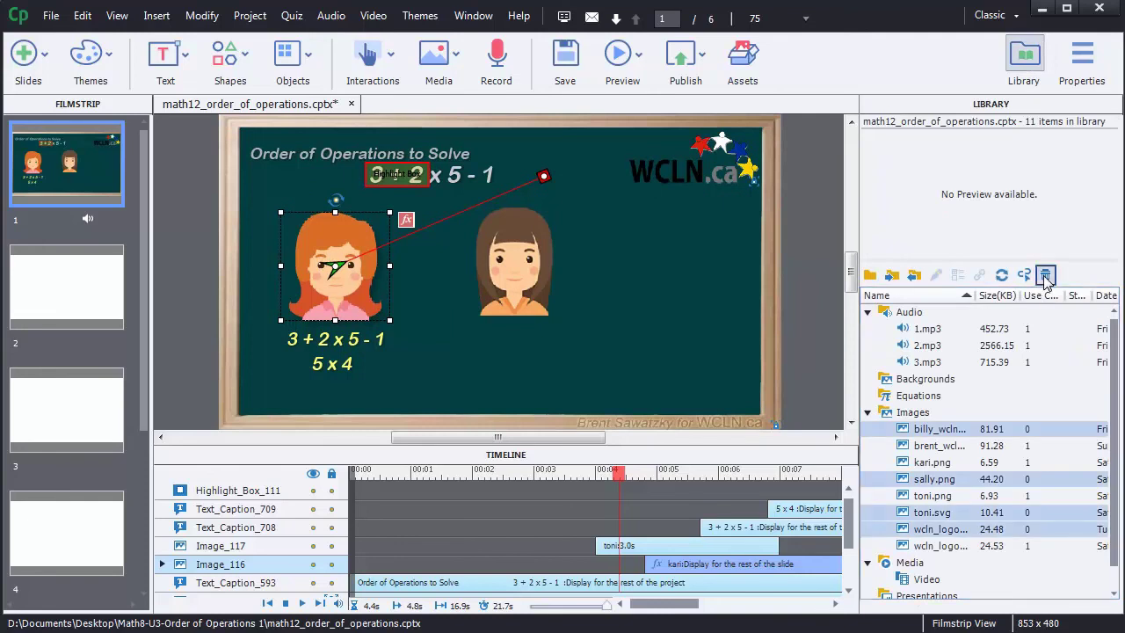
pyautogui.click(1045, 276)
pyautogui.click(587, 353)
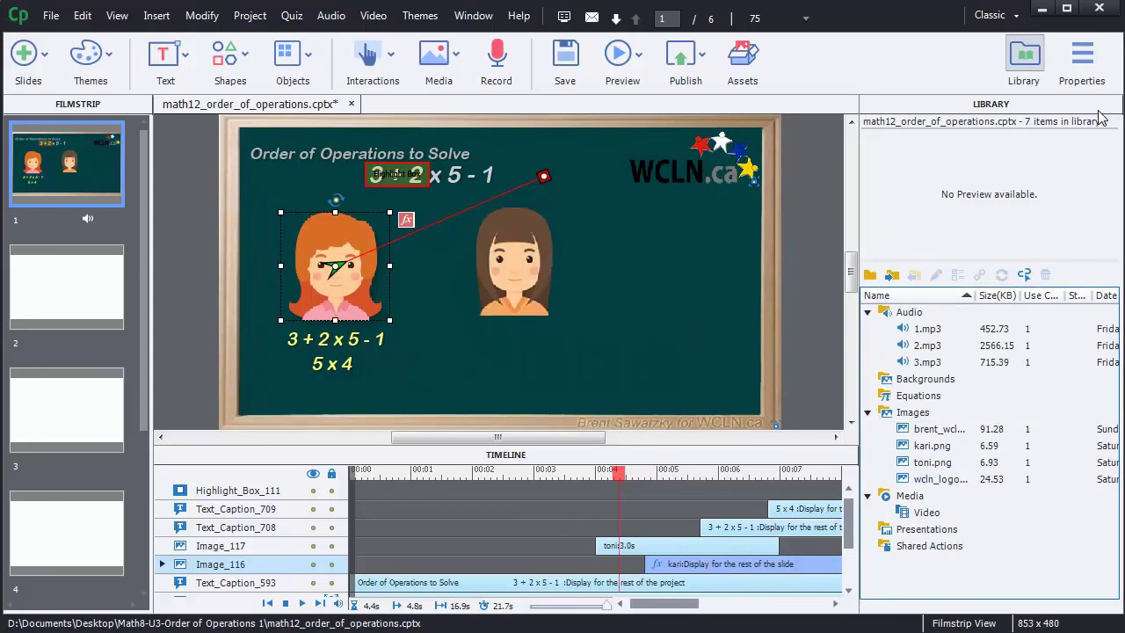
pyautogui.click(1082, 59)
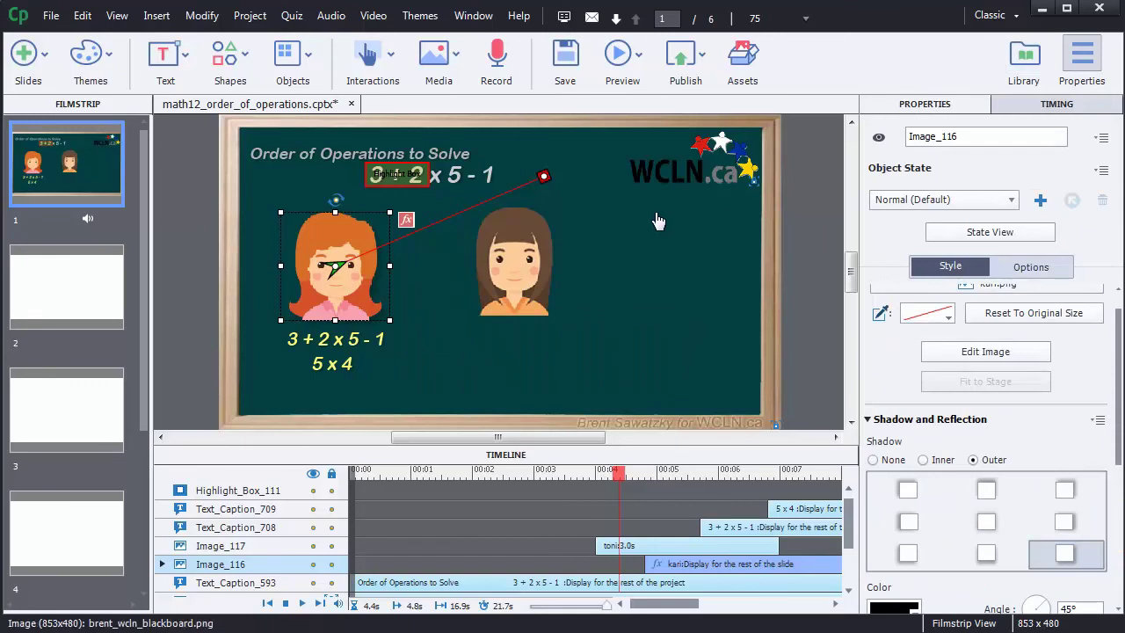
# Choose Video output with the YouTube Widescreen HD preset in the publish settings, and close them without publishing
pyautogui.click(53, 19)
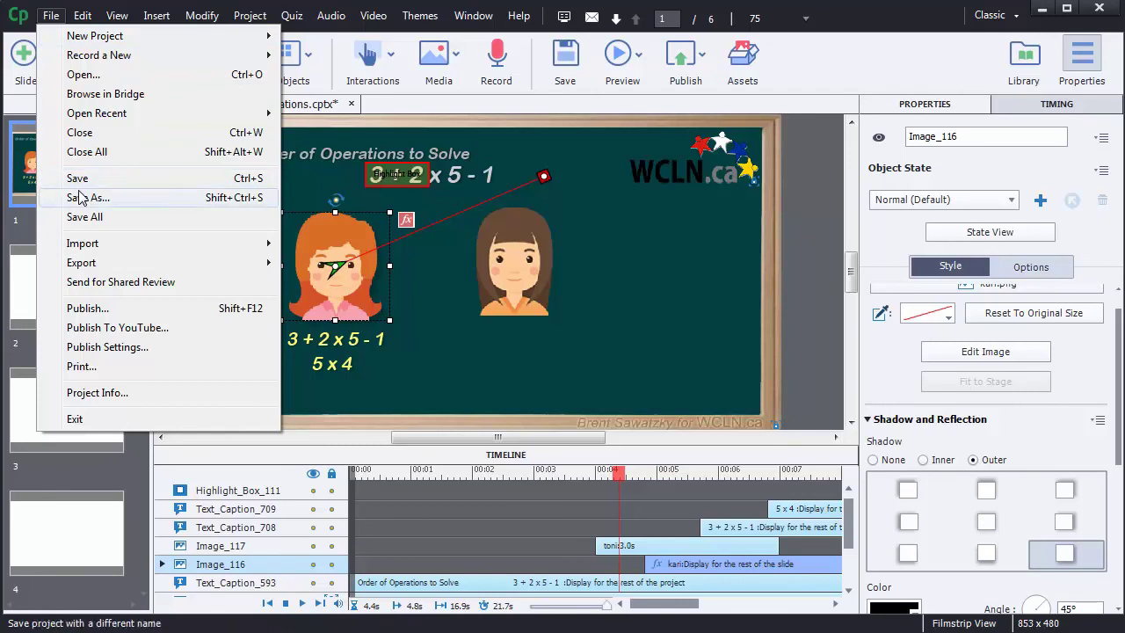
pyautogui.click(88, 308)
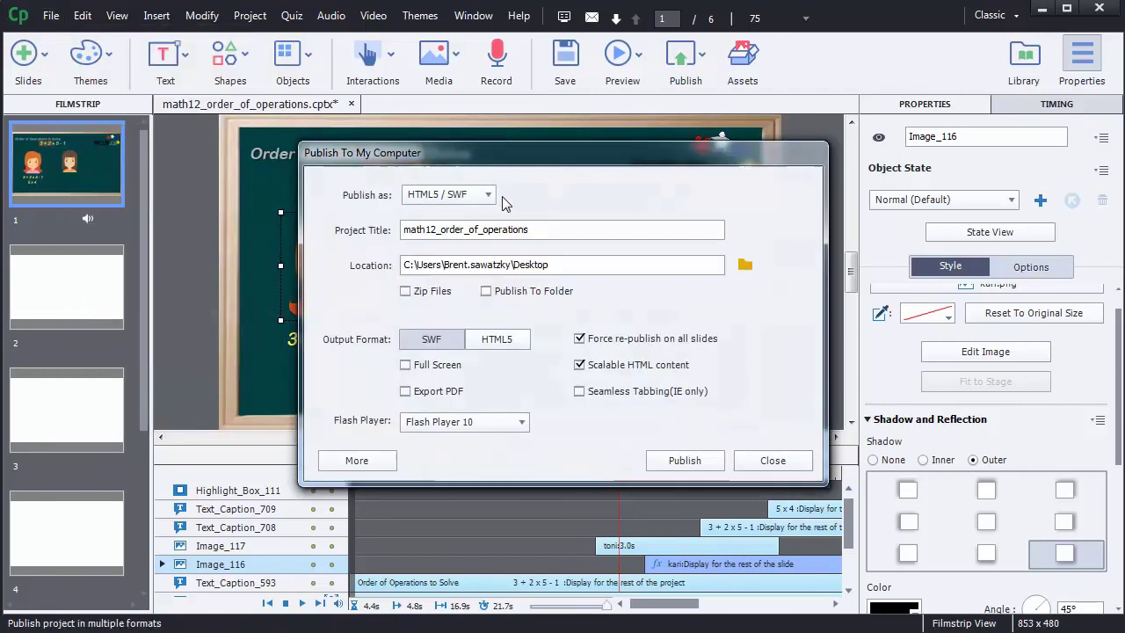
pyautogui.click(485, 195)
pyautogui.click(465, 236)
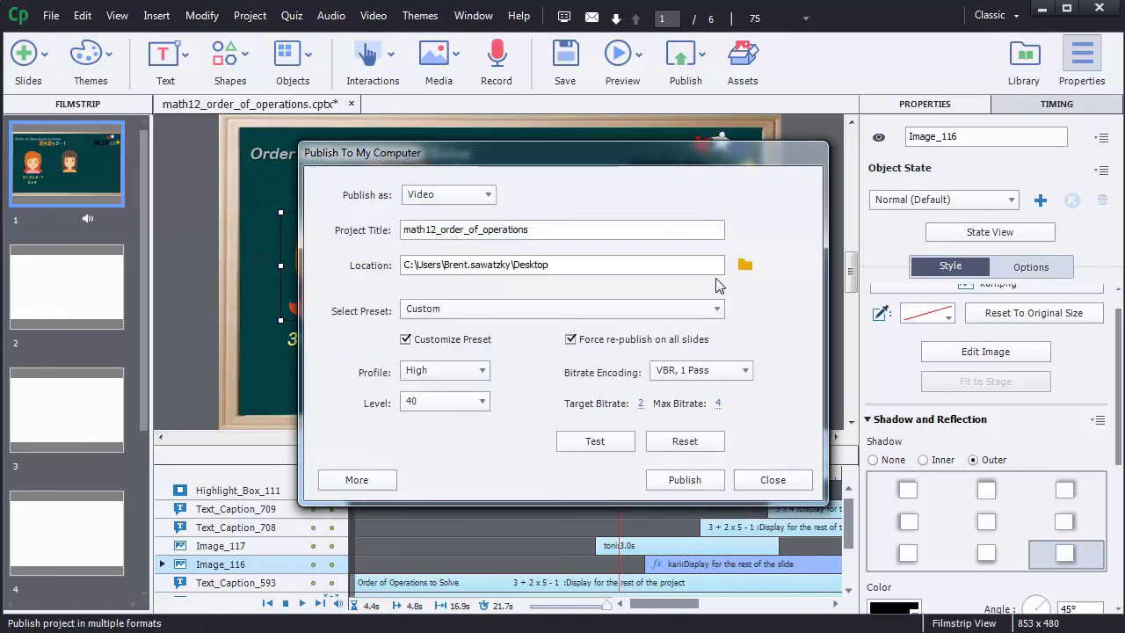
pyautogui.click(715, 310)
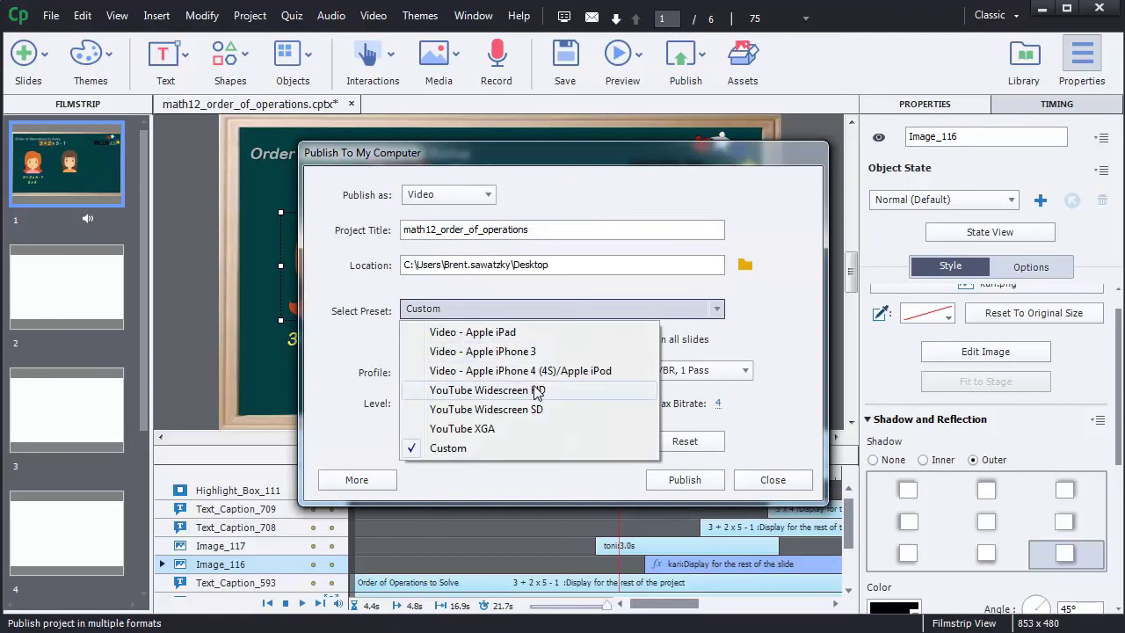
pyautogui.click(537, 390)
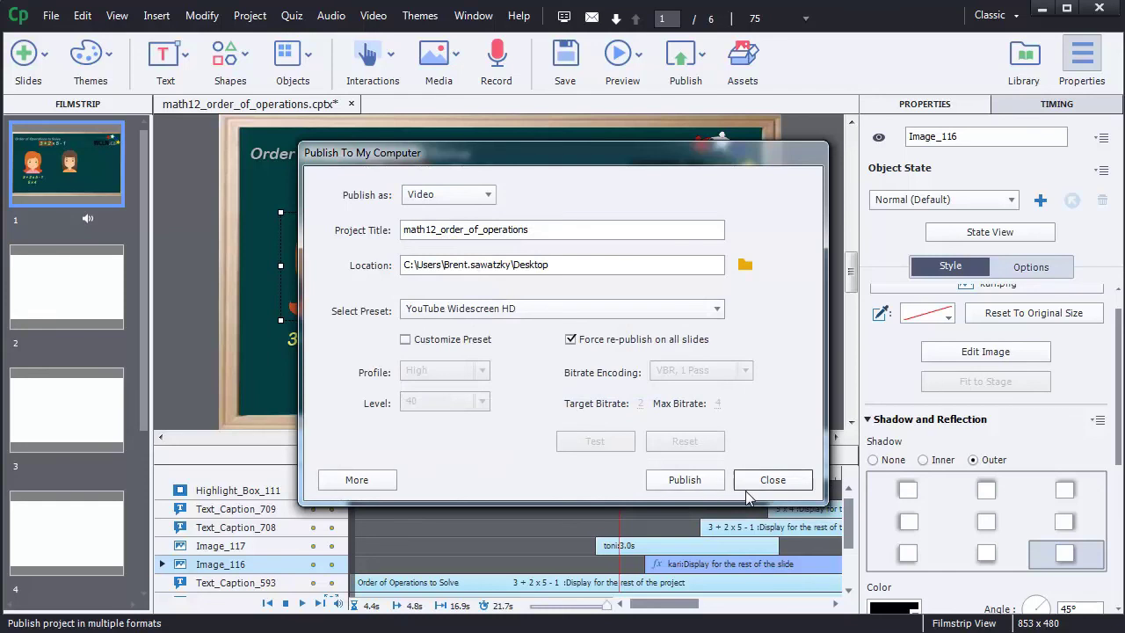
pyautogui.click(771, 480)
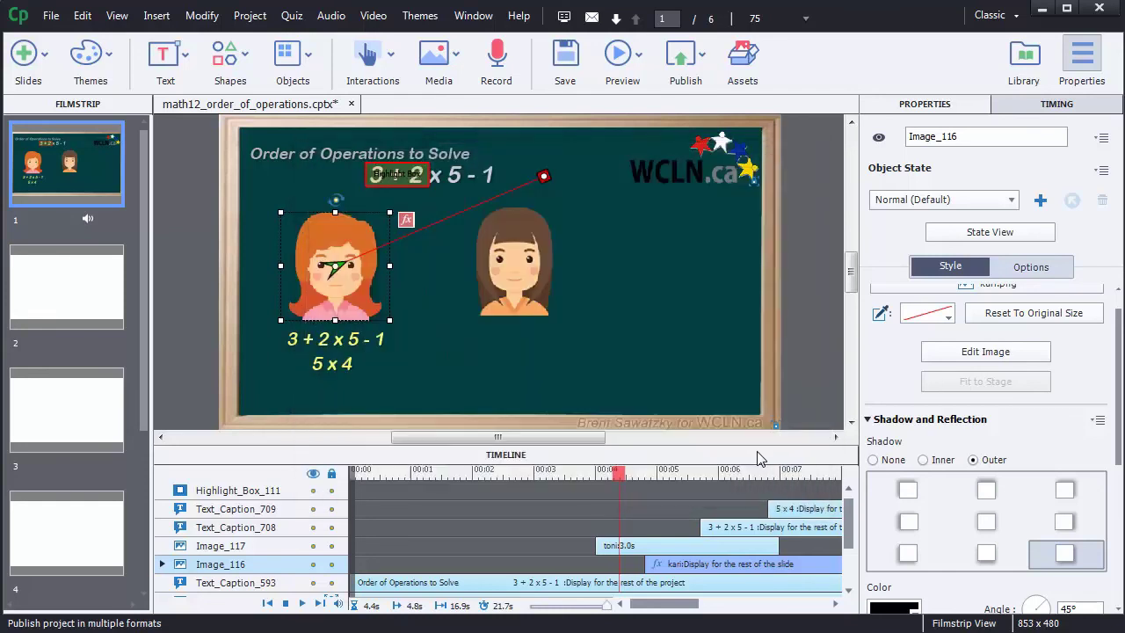